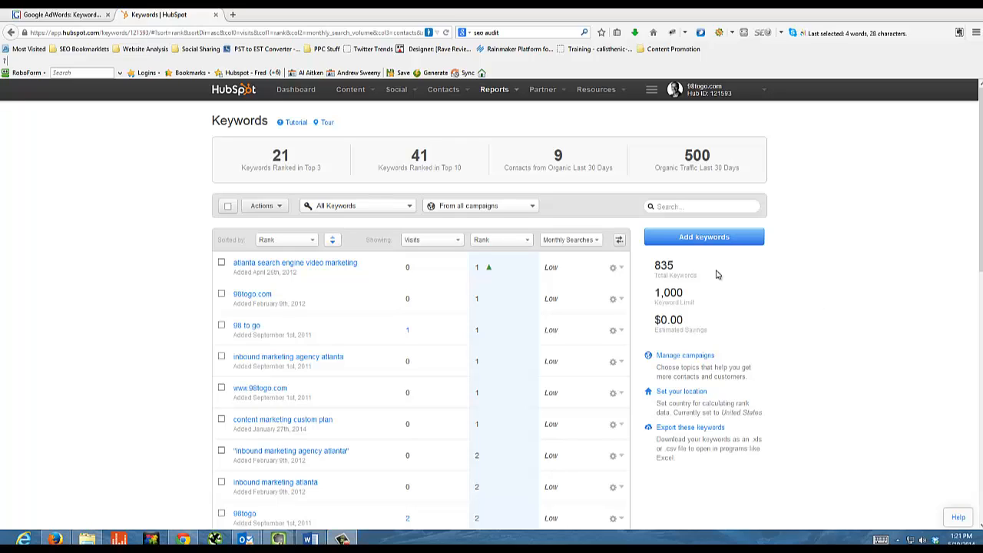
- Switch to the AdWords Keyword Planner page and sign in, filling the account e-mail and password from a saved passcard
left_click(87, 20)
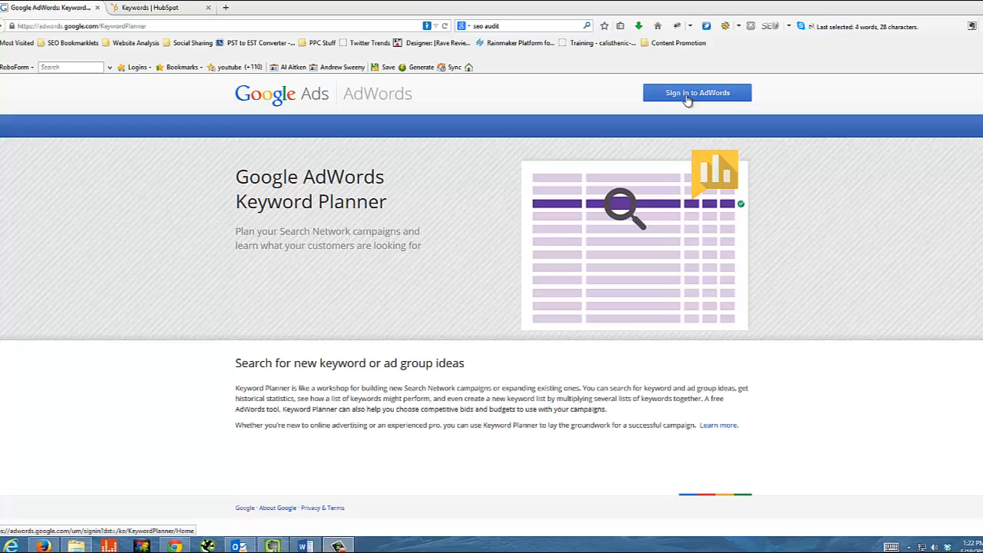
left_click(688, 98)
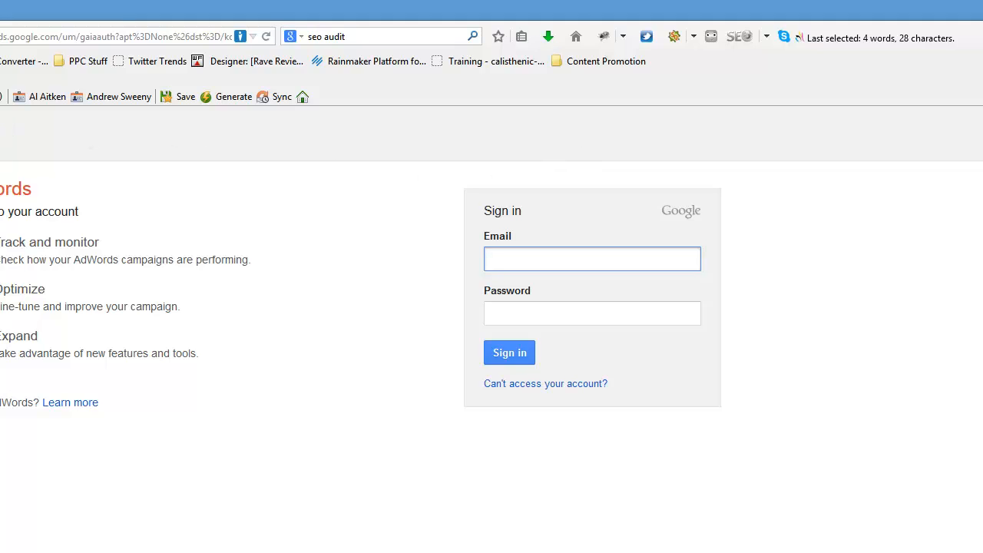
left_click_drag(106, 179, 111, 295)
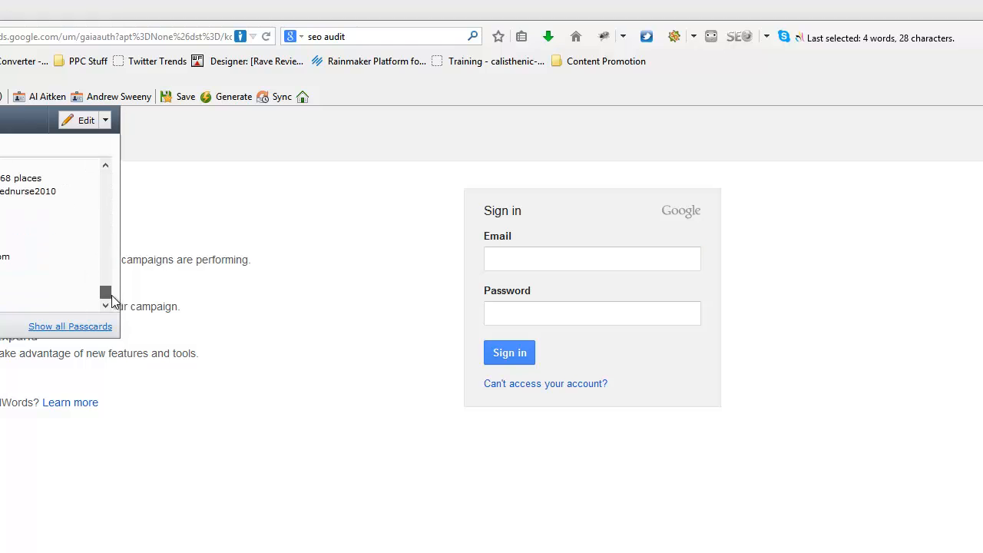
left_click(115, 182)
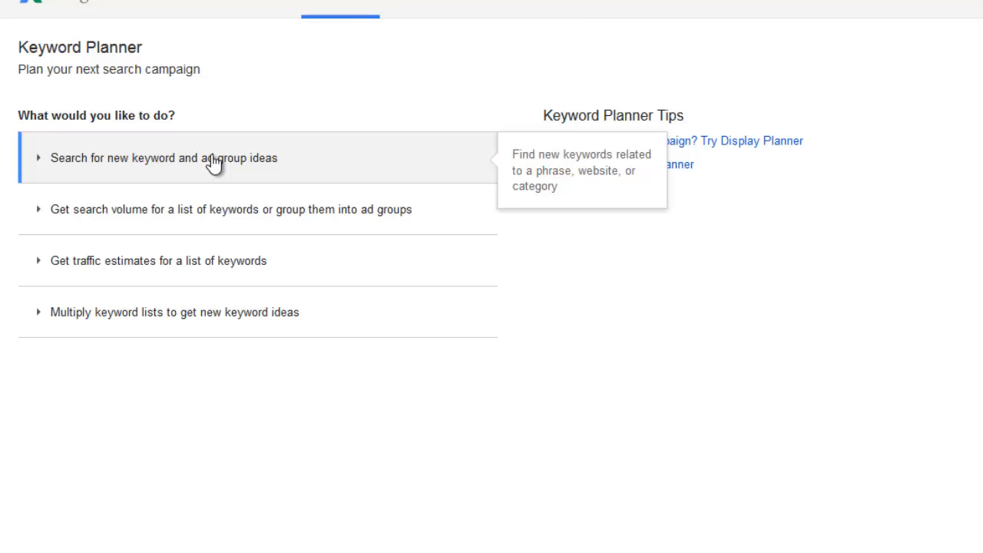
- Search for new keyword and ad group ideas using "content marketing" as the product or service
left_click(214, 164)
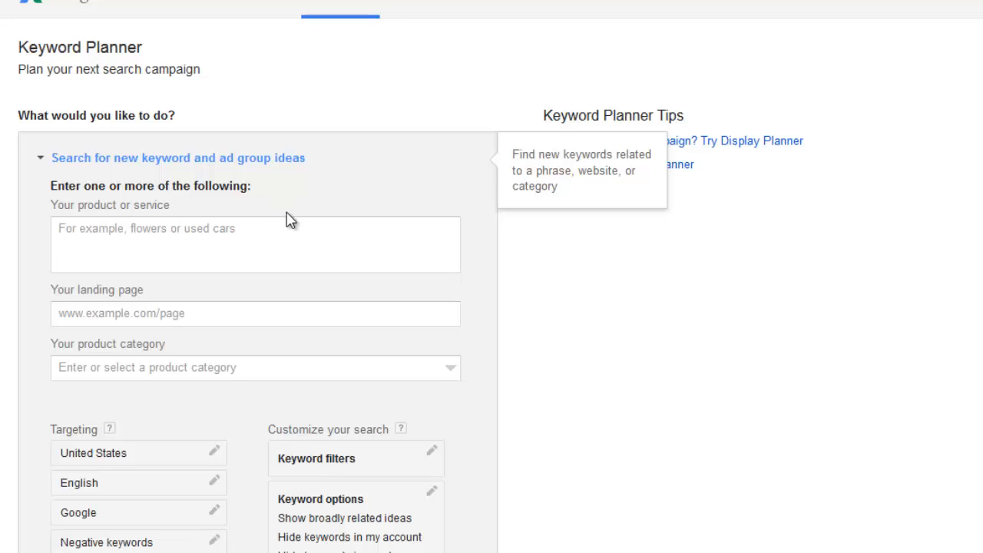
scroll(312, 271, "down", 3)
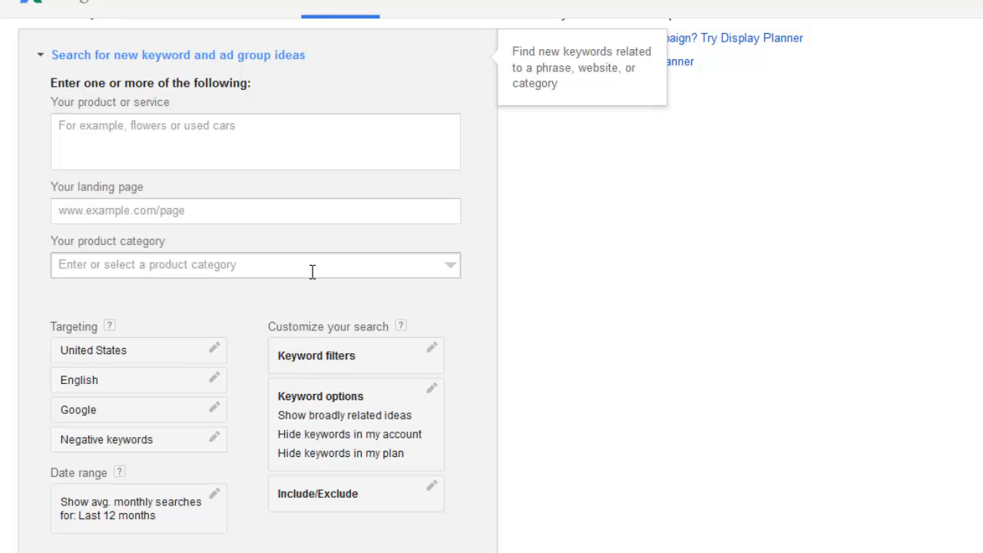
left_click(211, 158)
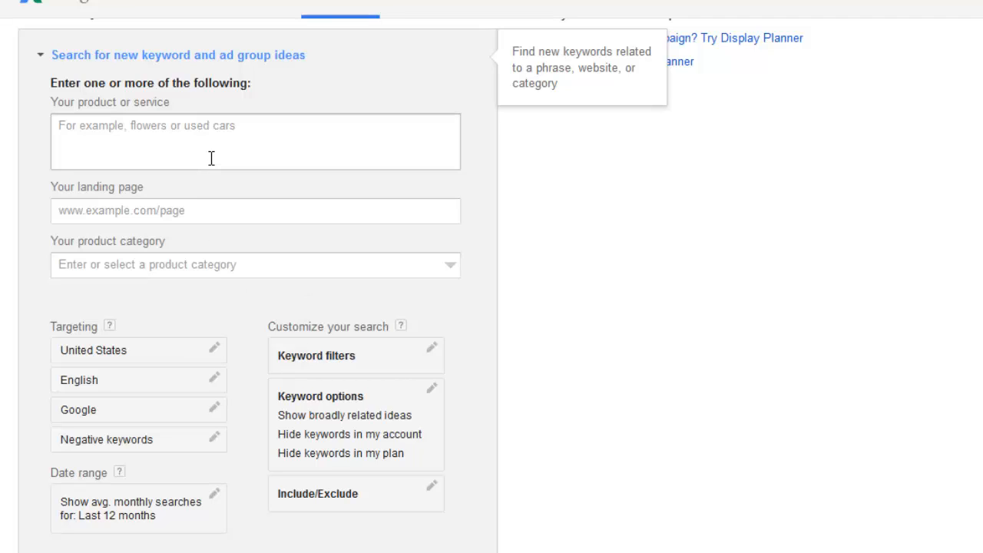
left_click(197, 210)
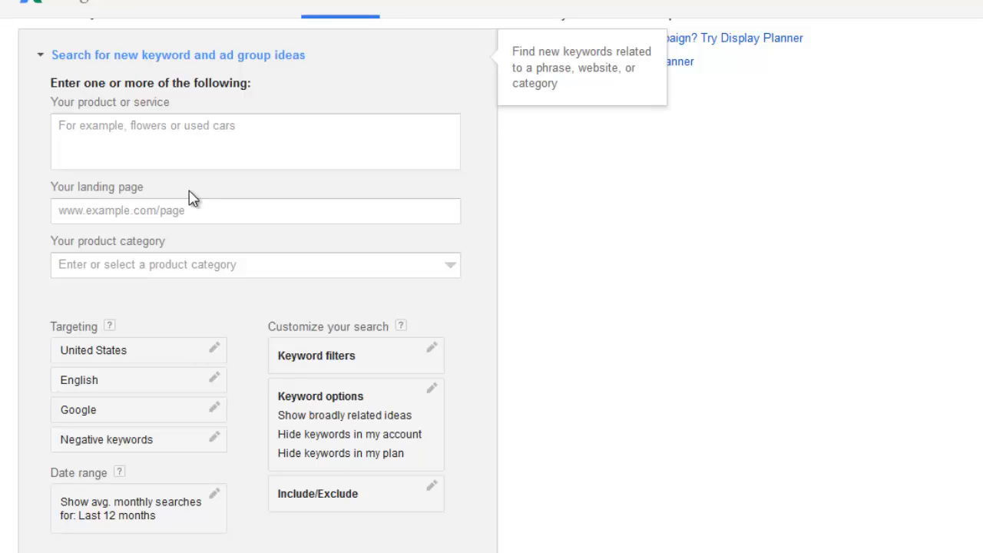
left_click(188, 146)
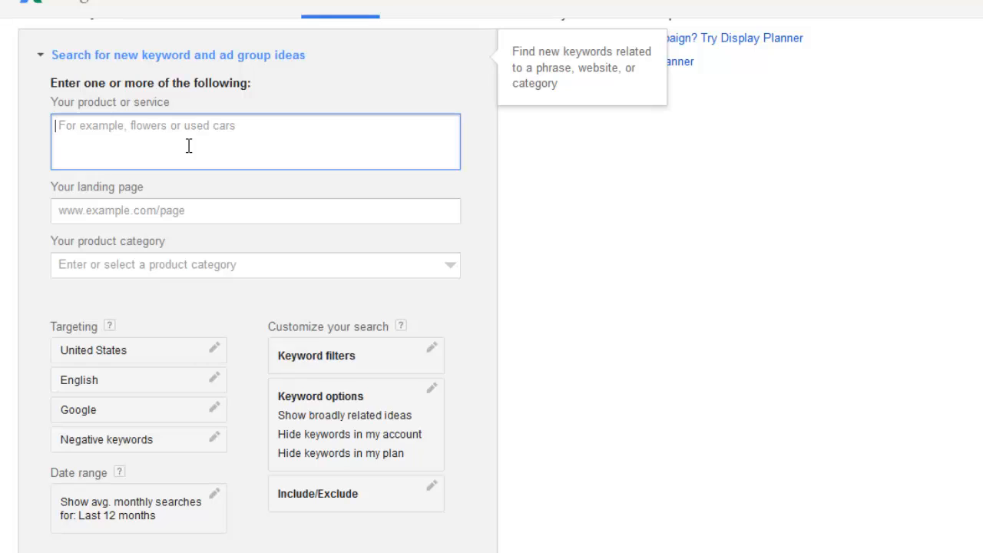
type("c")
key("BackSpace")
type("con")
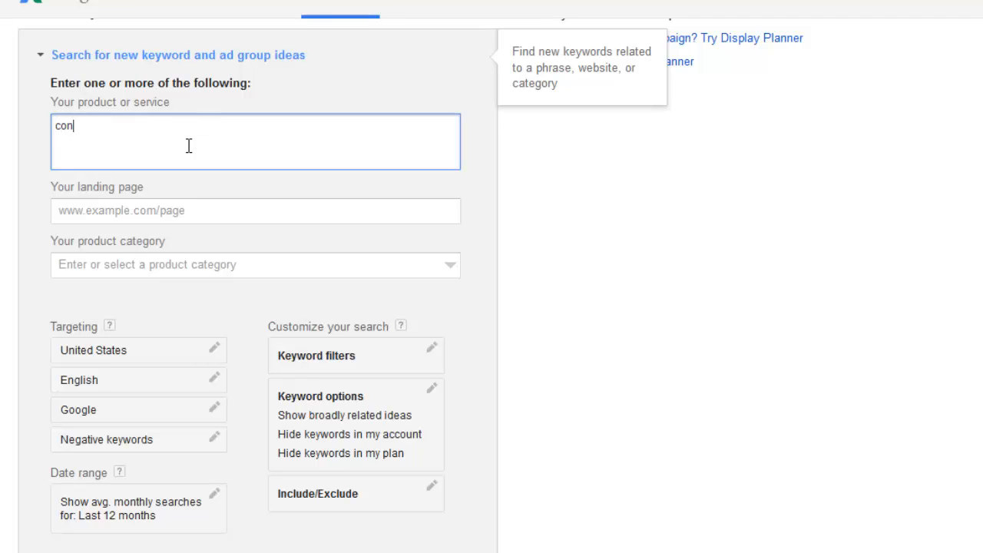
type("tent marketing")
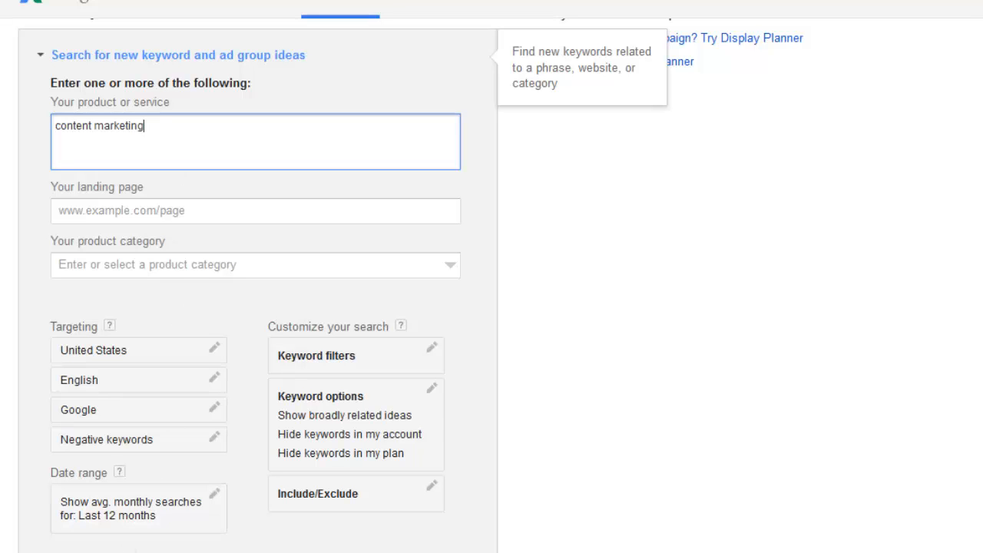
left_click(191, 537)
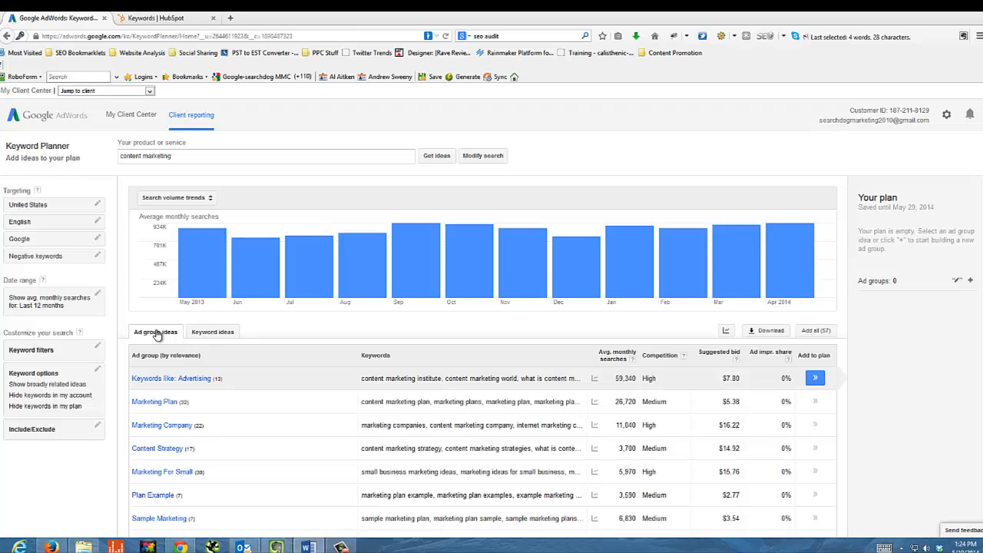
- Examine the keyword ideas and the ad group ideas, including the keywords inside the Content Strategy ad group
left_click(209, 339)
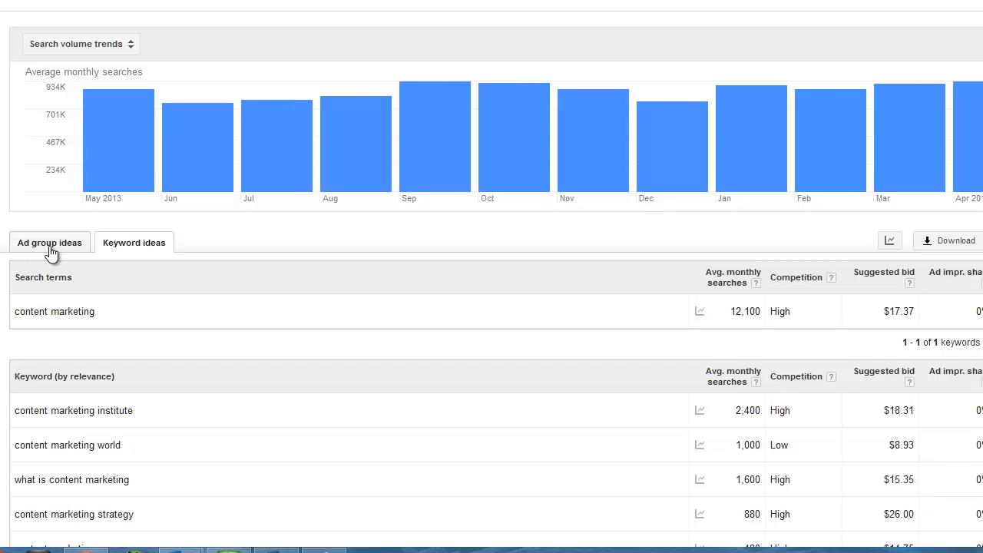
left_click(50, 244)
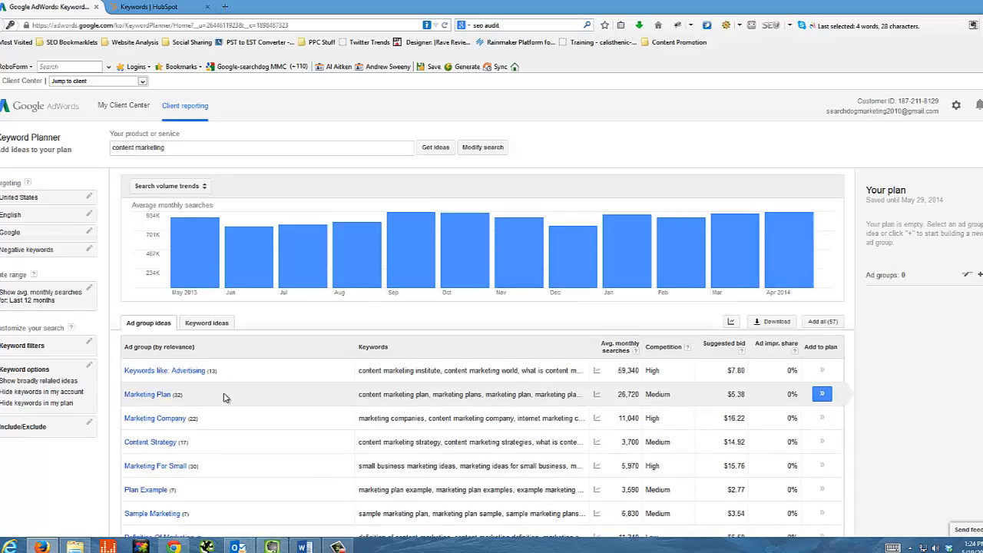
scroll(224, 397, "down", 1)
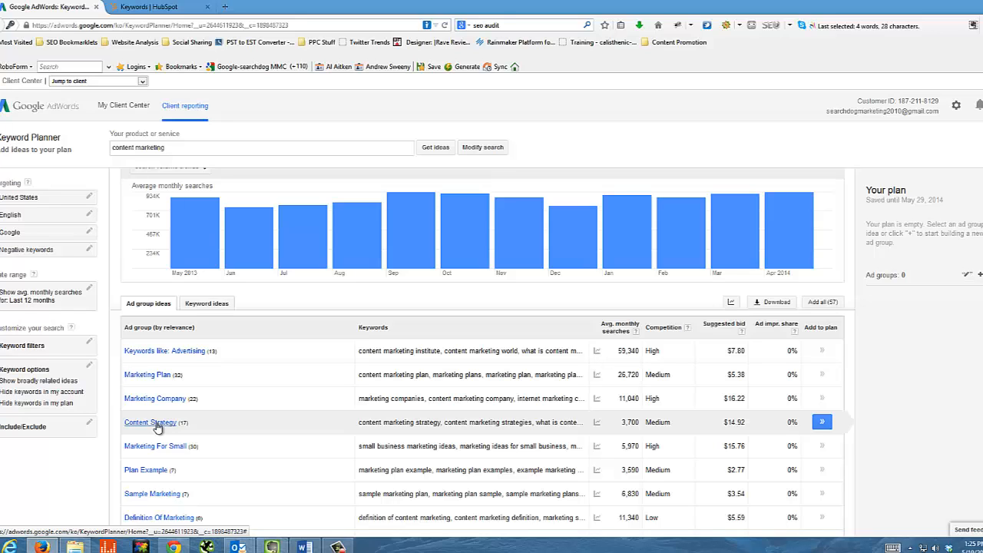
left_click(151, 423)
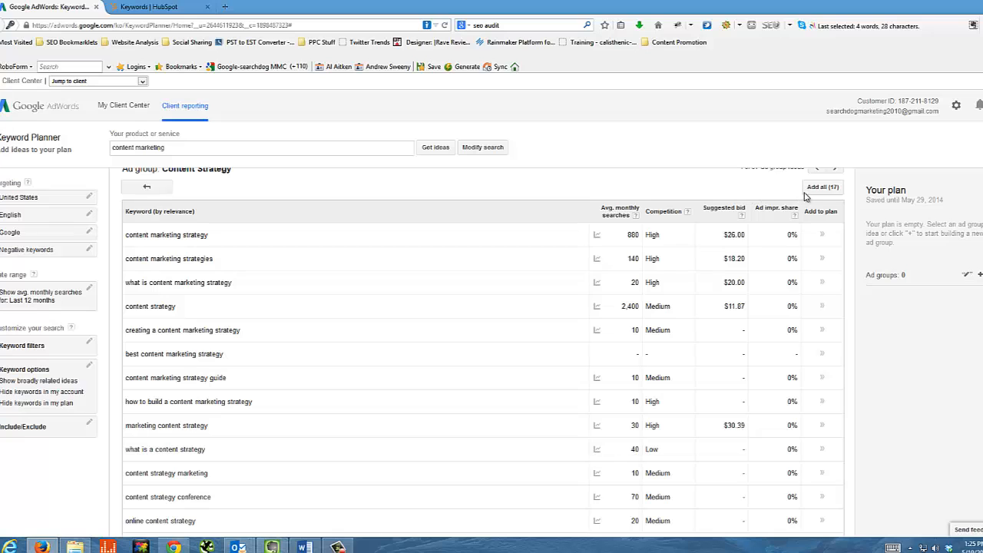
left_click(150, 190)
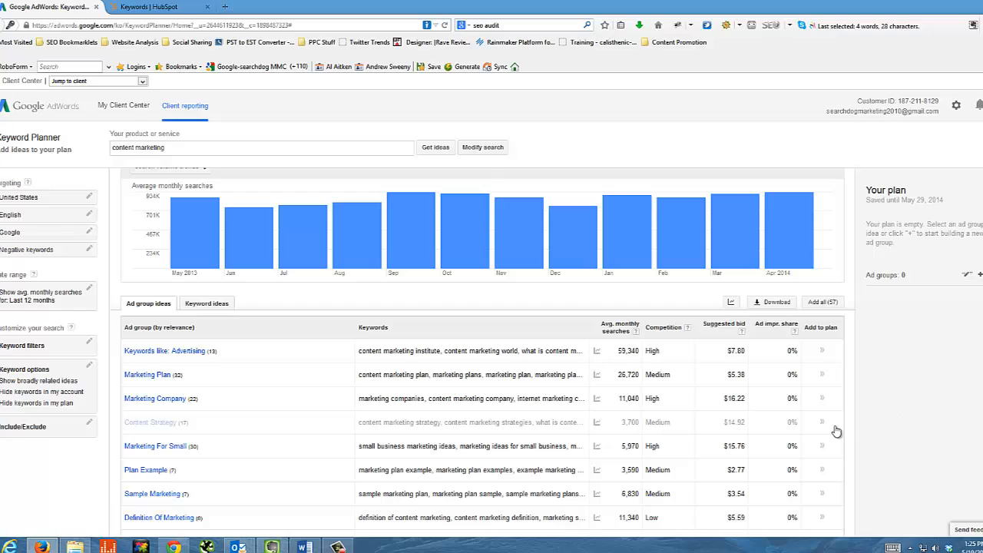
- Add all Content Strategy keywords to the plan, and remove "what is a content strategy" from that ad group
left_click(157, 425)
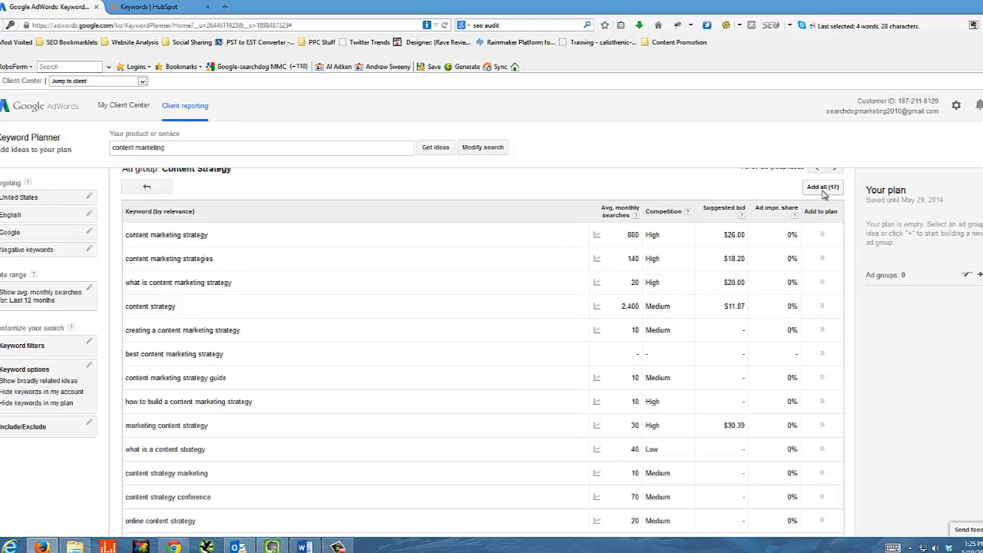
left_click(822, 187)
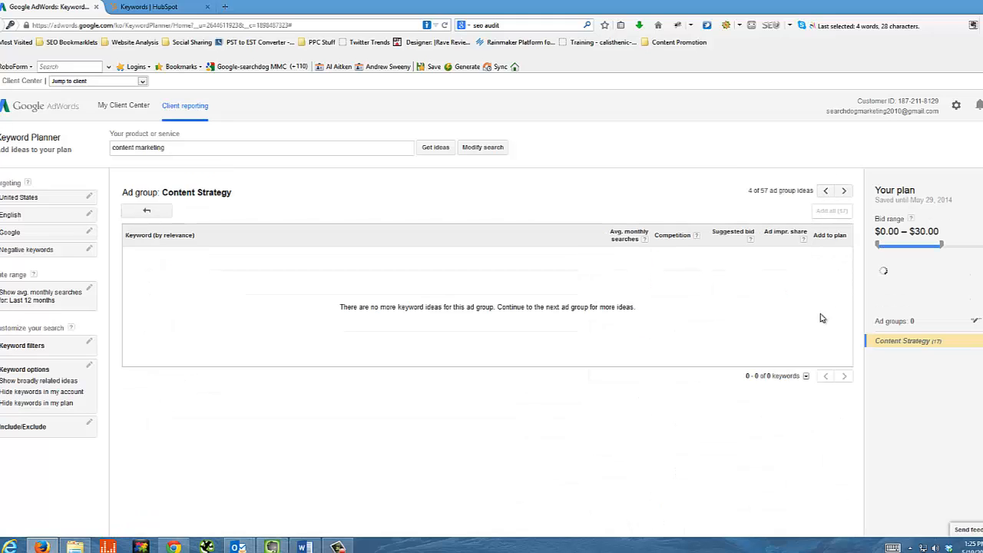
left_click(895, 345)
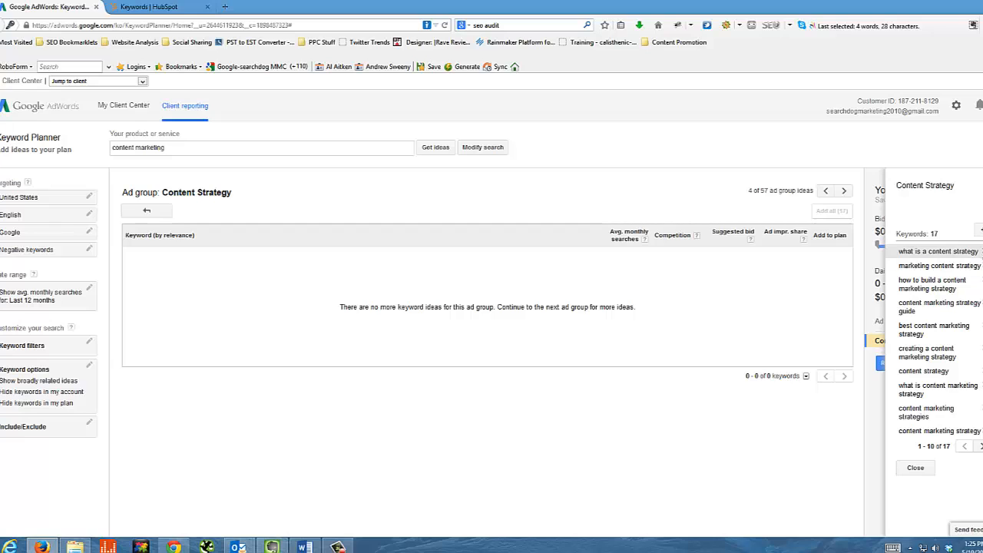
left_click(981, 252)
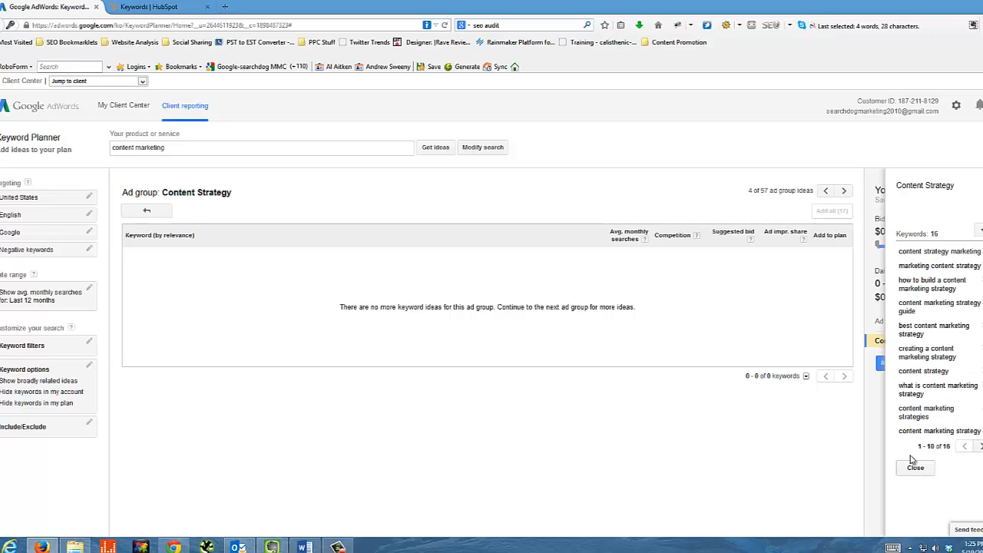
left_click(914, 466)
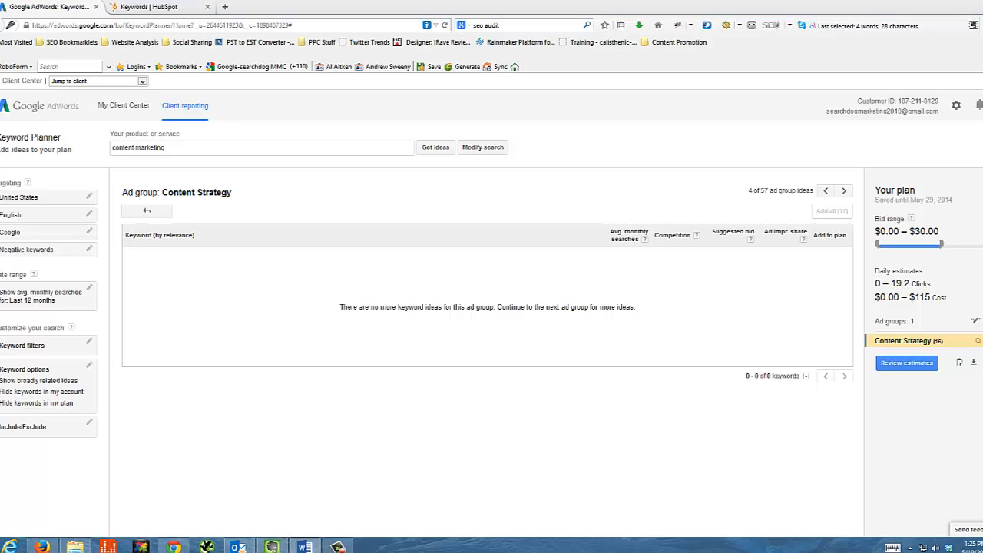
- Return to the full idea list and sort the keyword ideas by average monthly searches, highest first
left_click(144, 210)
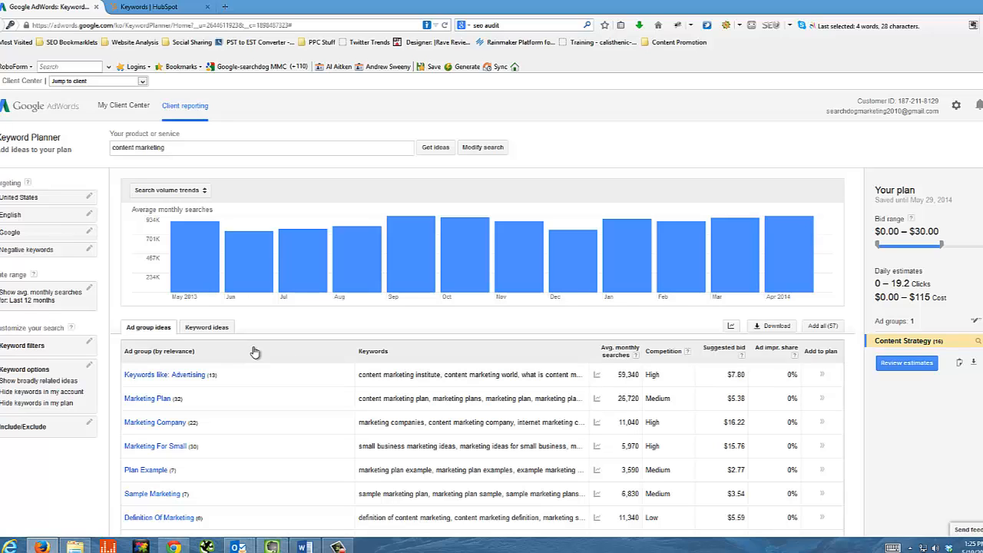
left_click(206, 328)
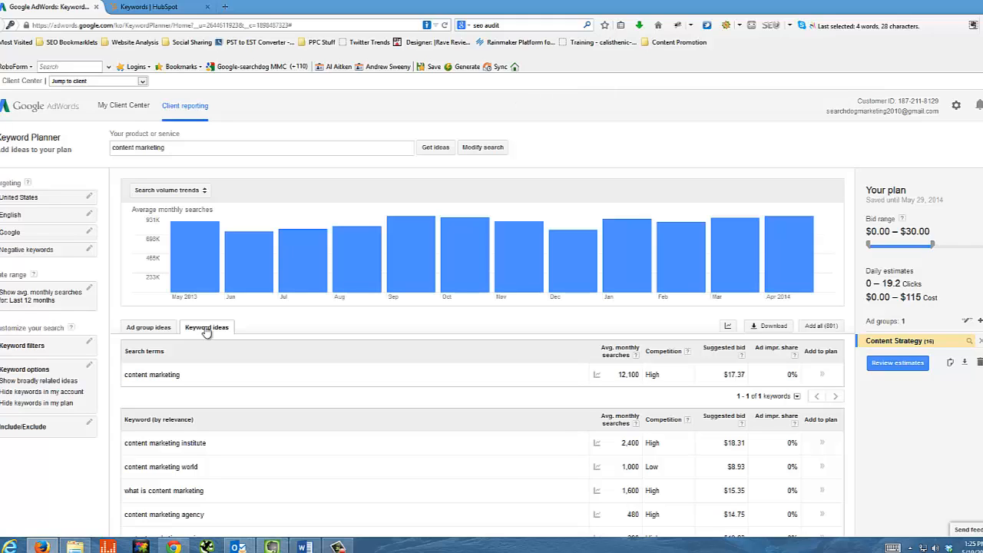
left_click(619, 355)
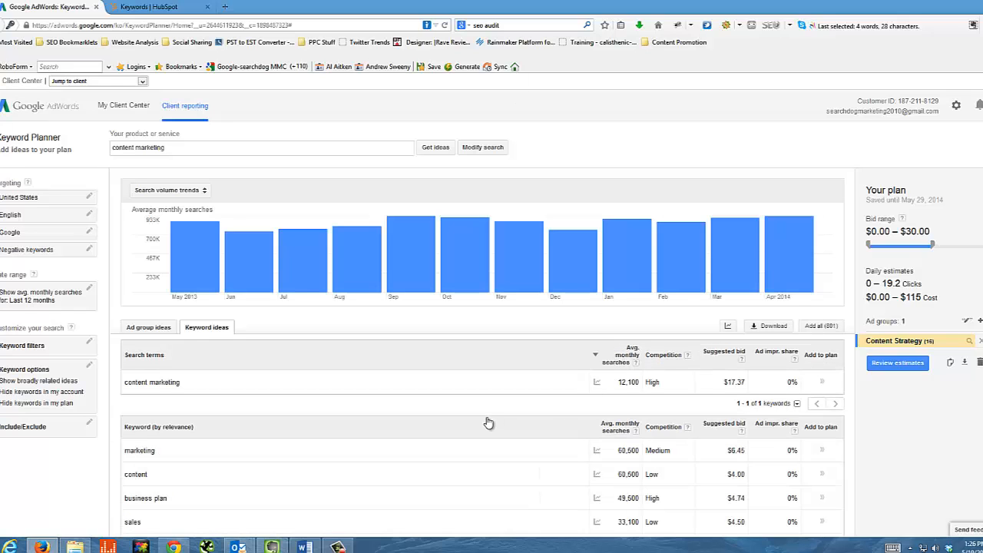
scroll(487, 421, "down", 3)
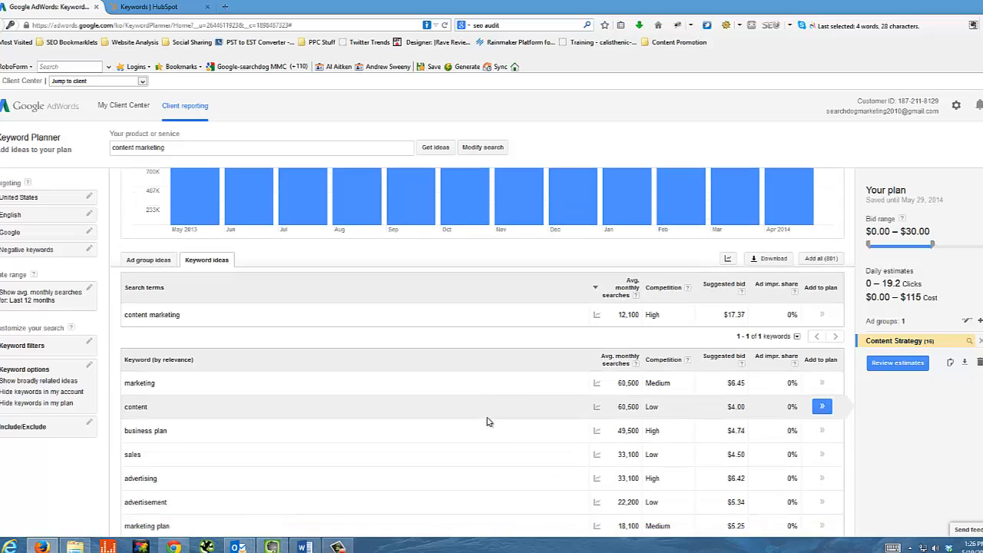
scroll(487, 421, "down", 2)
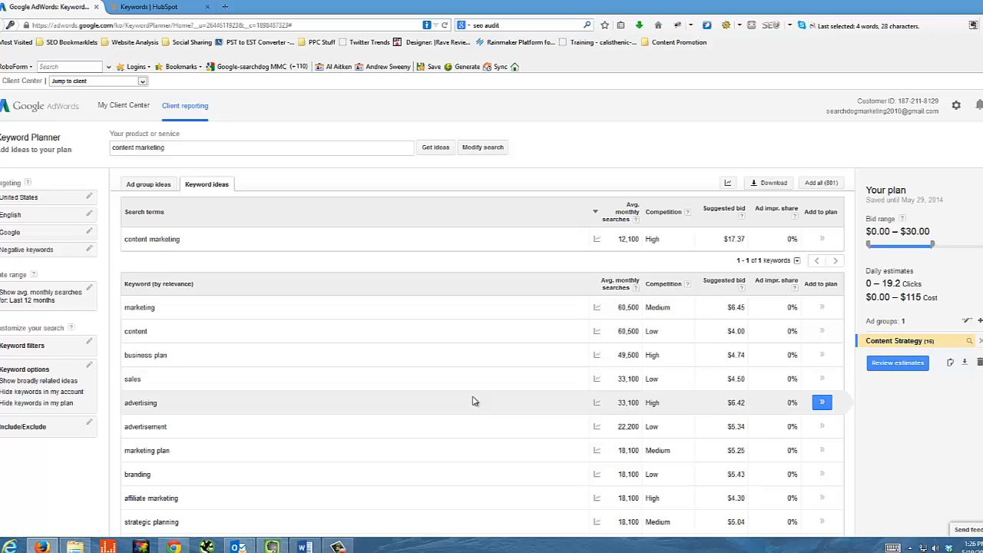
- Restrict the keyword ideas to those containing the term "content"
left_click(67, 431)
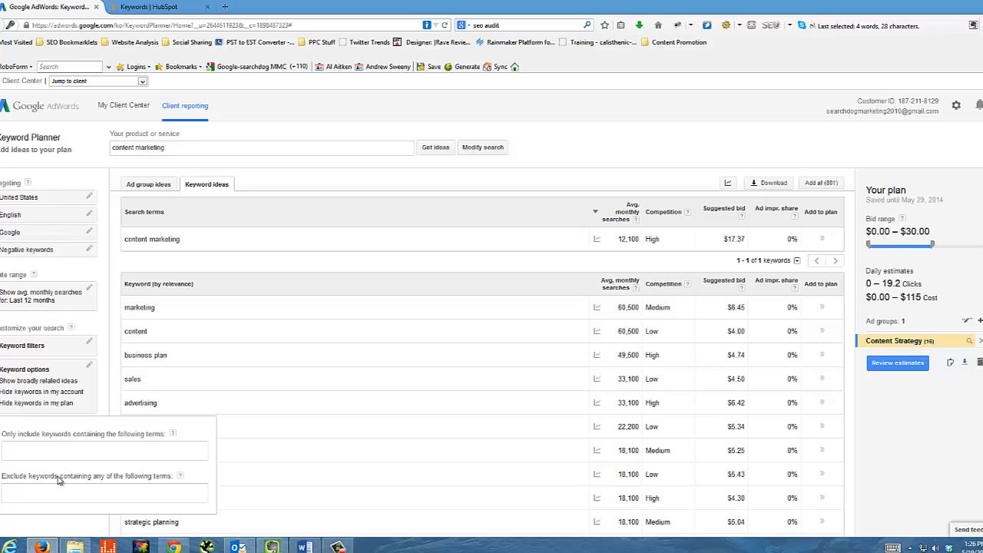
left_click(55, 455)
left_click(55, 455)
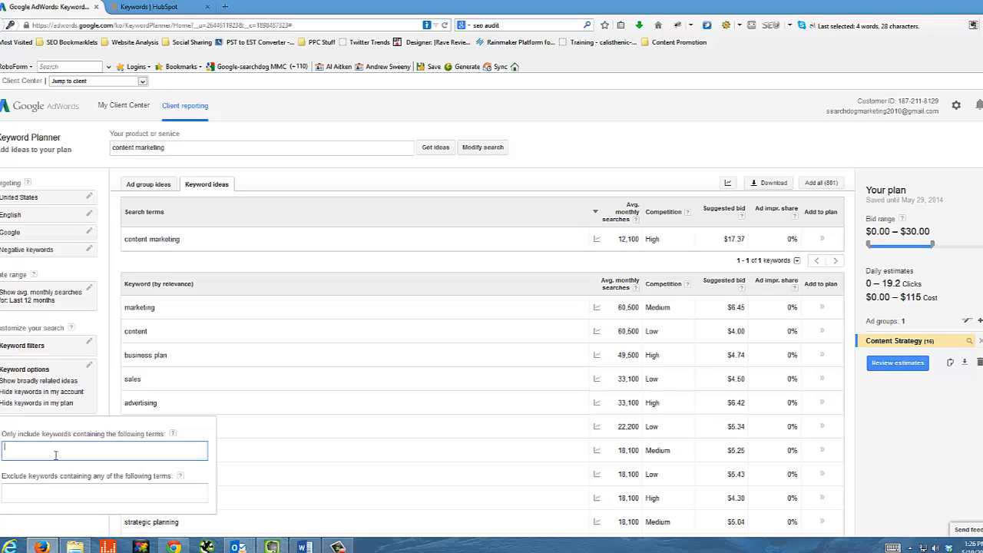
type("content")
left_click(52, 525)
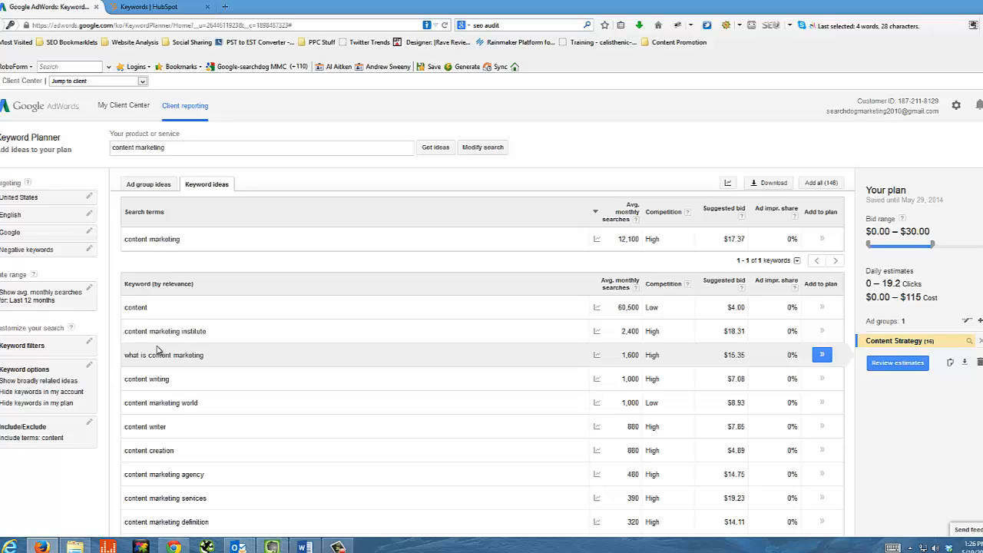
- Review the filtered keyword ideas, checking their average monthly searches, competition and suggested bids
scroll(219, 328, "down", 1)
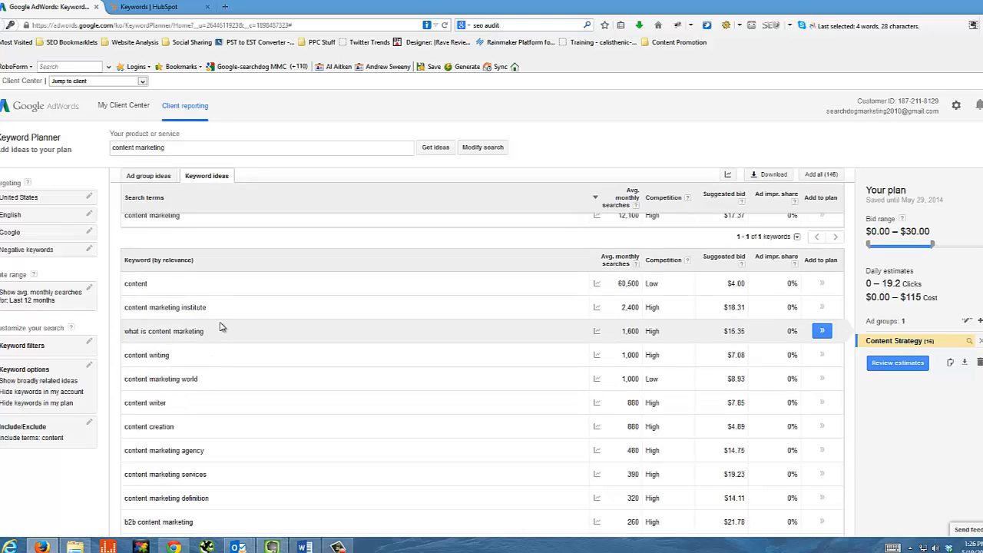
scroll(219, 328, "down", 1)
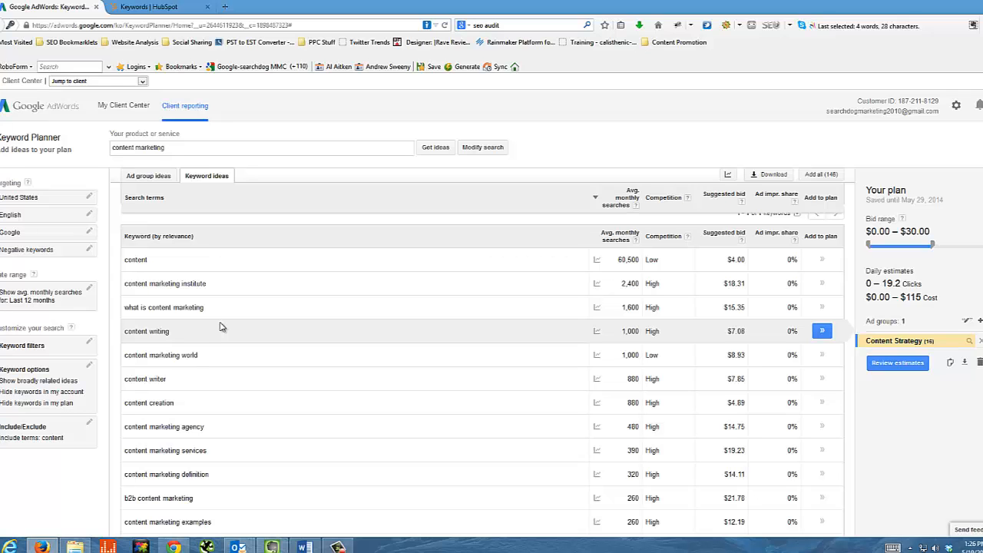
scroll(219, 327, "down", 1)
scroll(219, 328, "down", 1)
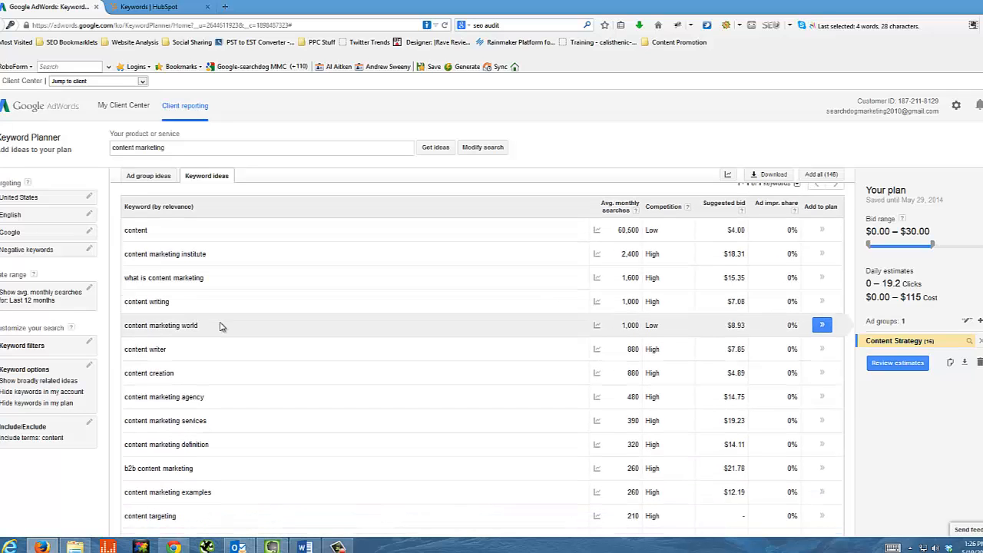
scroll(219, 328, "down", 2)
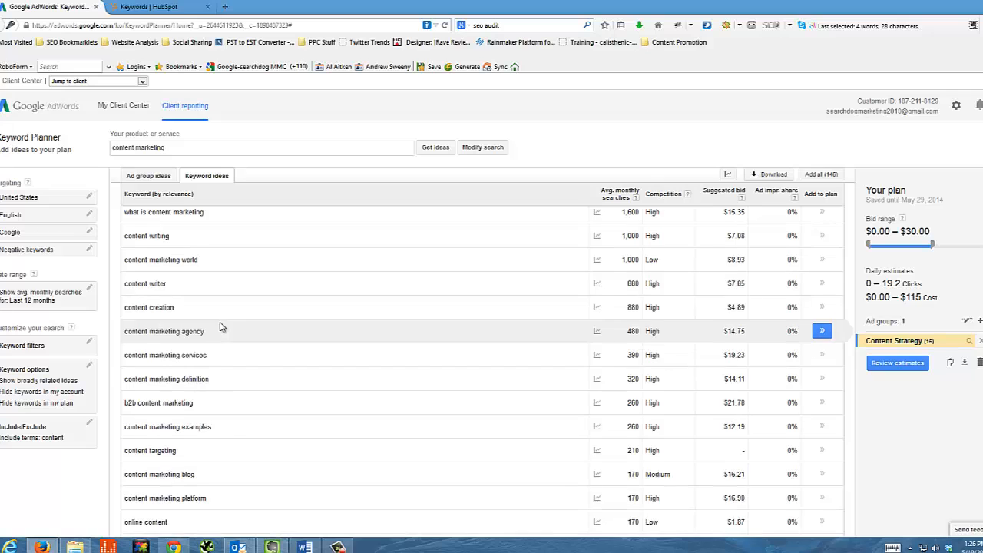
scroll(219, 328, "down", 2)
scroll(219, 328, "down", 2)
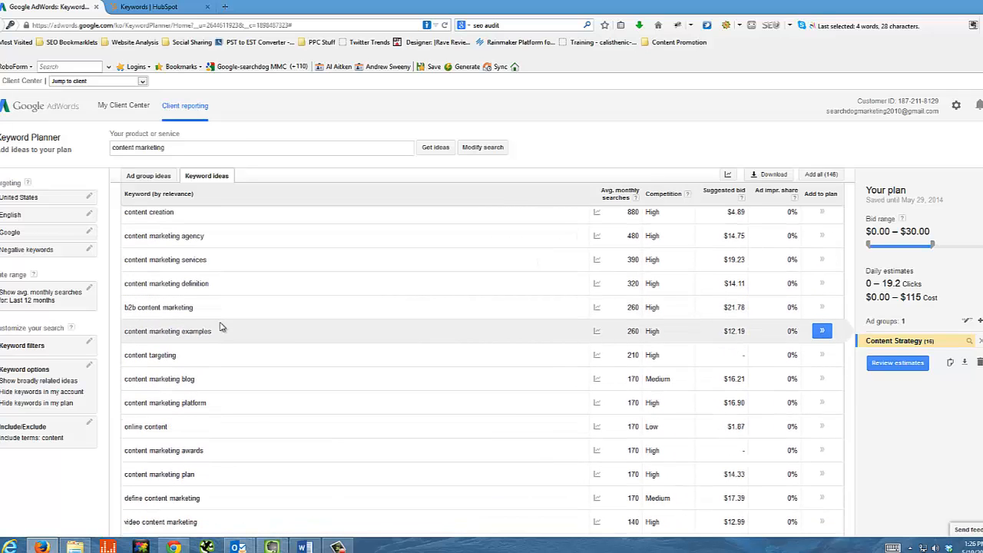
- Add the keyword "content marketing plan" to the Content Strategy ad group in the plan
scroll(219, 328, "down", 2)
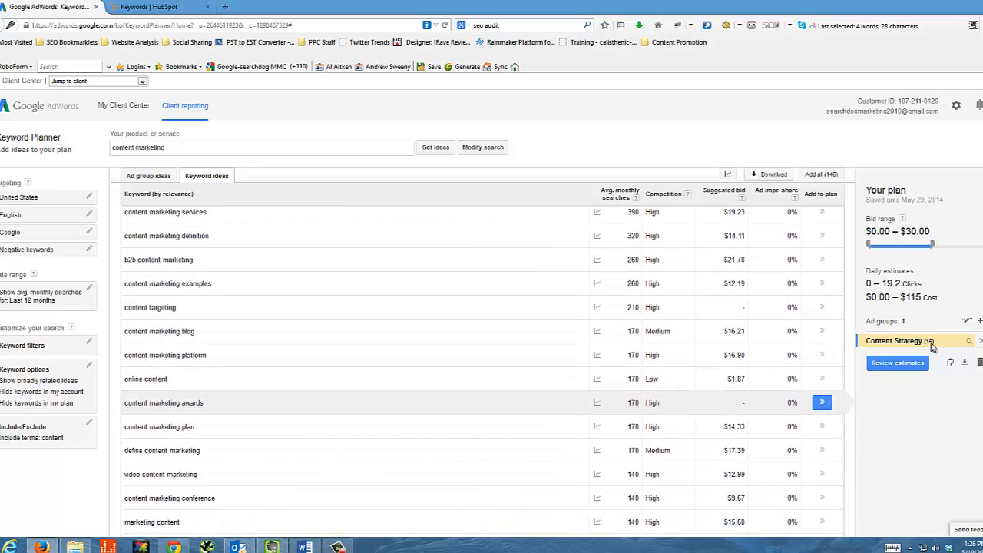
left_click(823, 428)
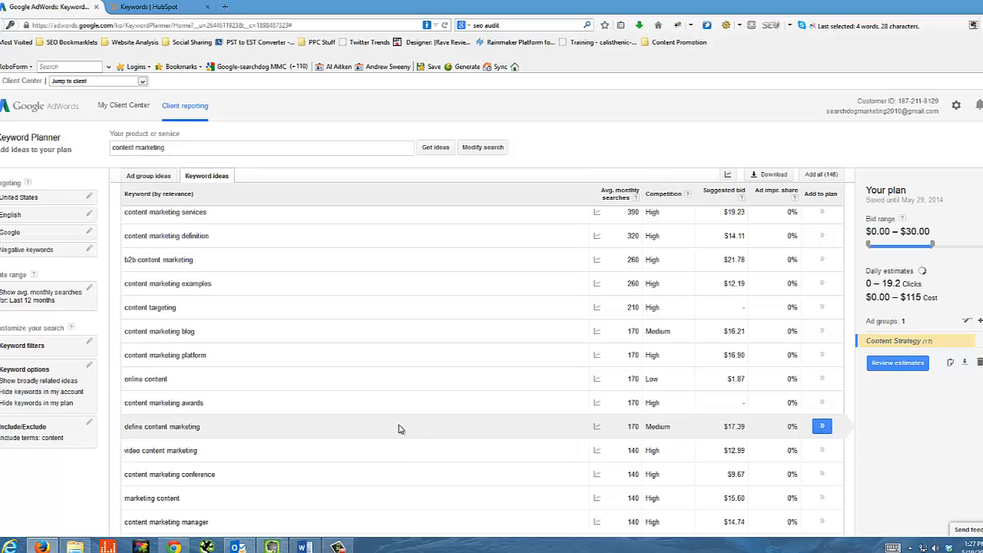
- Create a new ad group named "Content Tips" in the plan and add the keyword "content marketing tips" to it
scroll(399, 429, "down", 2)
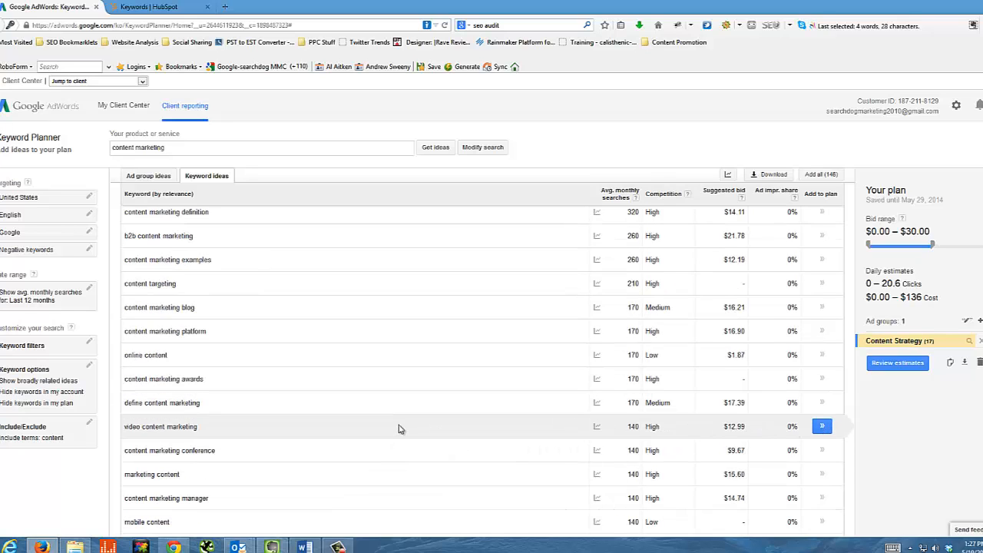
scroll(398, 428, "down", 2)
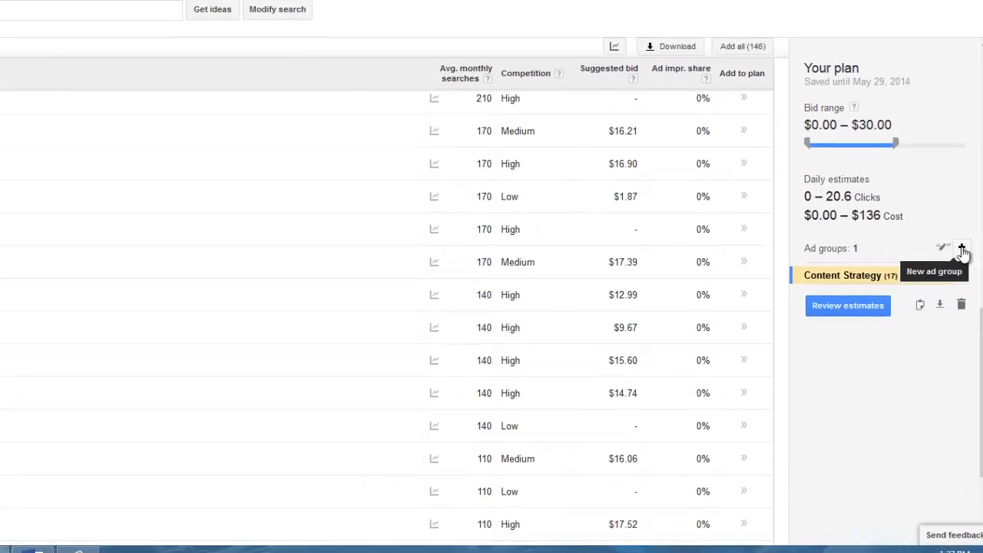
left_click(962, 250)
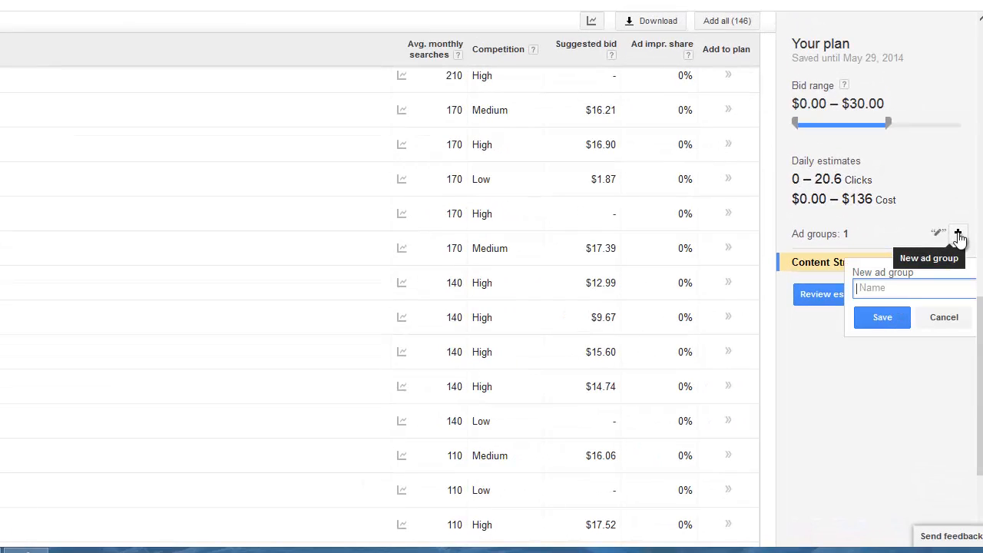
type("Tips")
key("BackSpace")
key("BackSpace")
key("BackSpace")
key("BackSpace")
type("Content Tips")
left_click(883, 317)
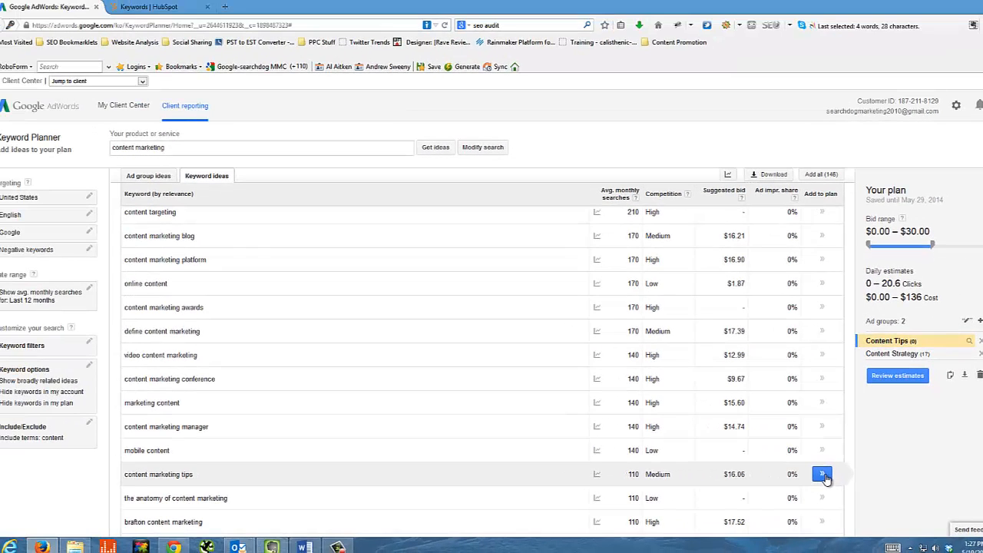
left_click(822, 473)
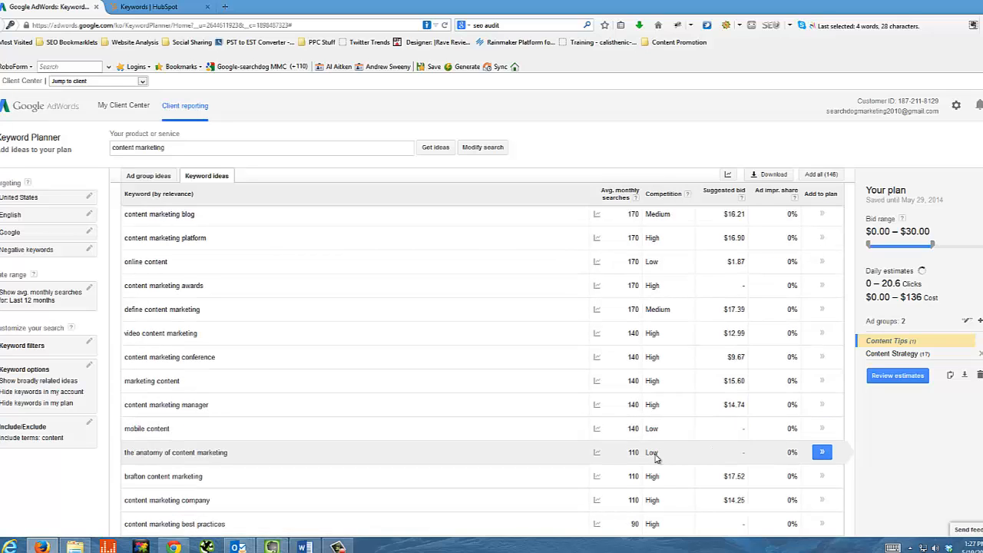
- Set the keyword ideas list to show 100 keywords per page
scroll(655, 453, "down", 2)
scroll(655, 454, "down", 1)
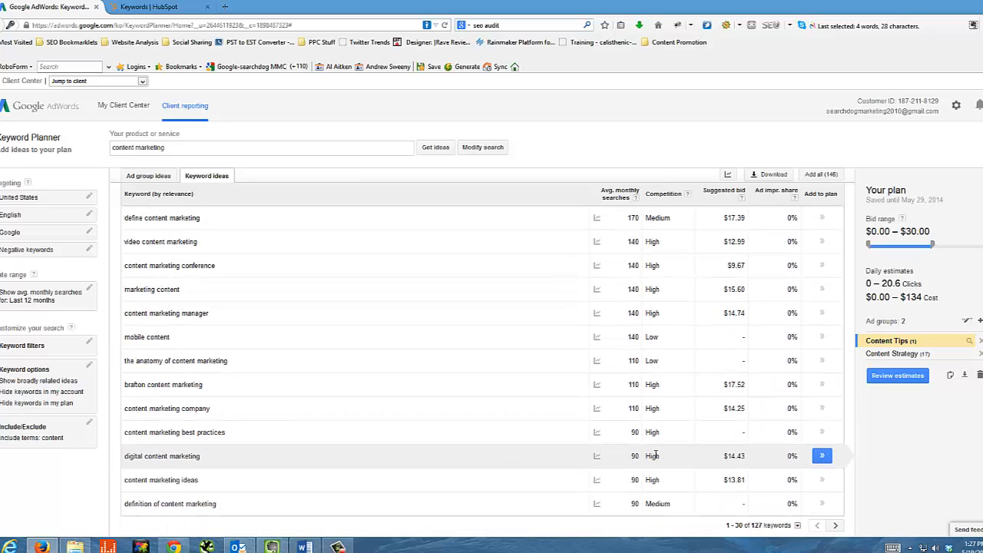
left_click(798, 526)
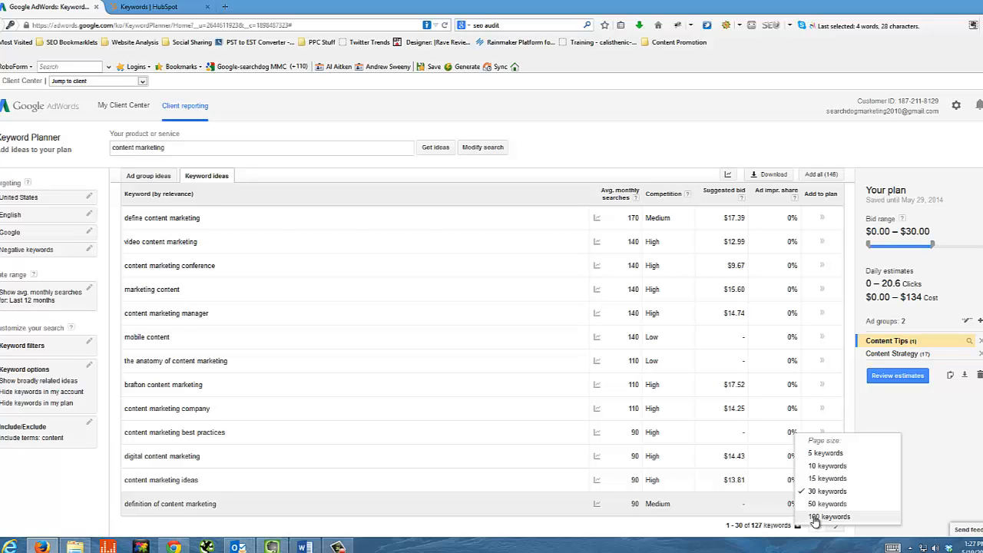
left_click(816, 518)
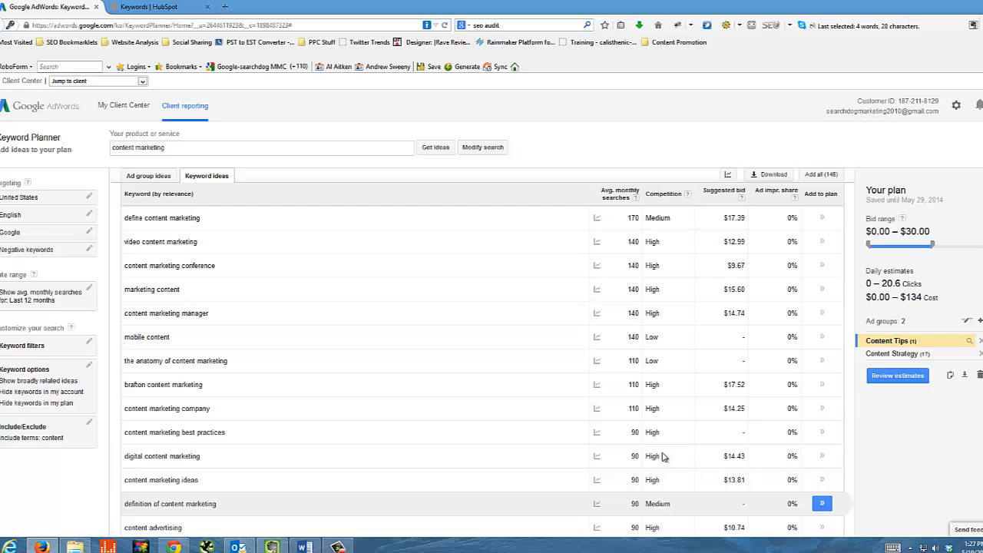
- Look through the lower-volume keyword ideas for further ad group themes, checking their monthly searches and competition
scroll(662, 456, "down", 5)
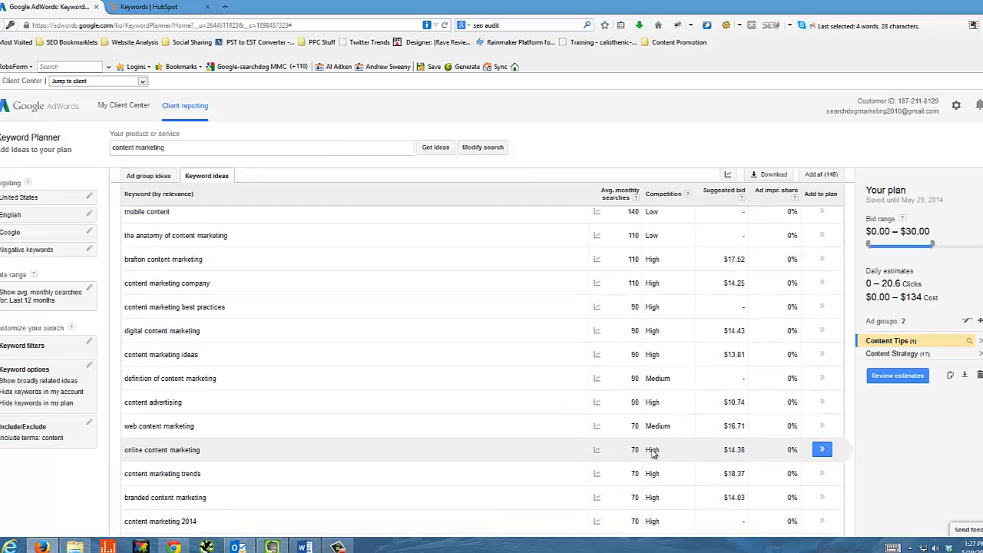
scroll(652, 453, "down", 6)
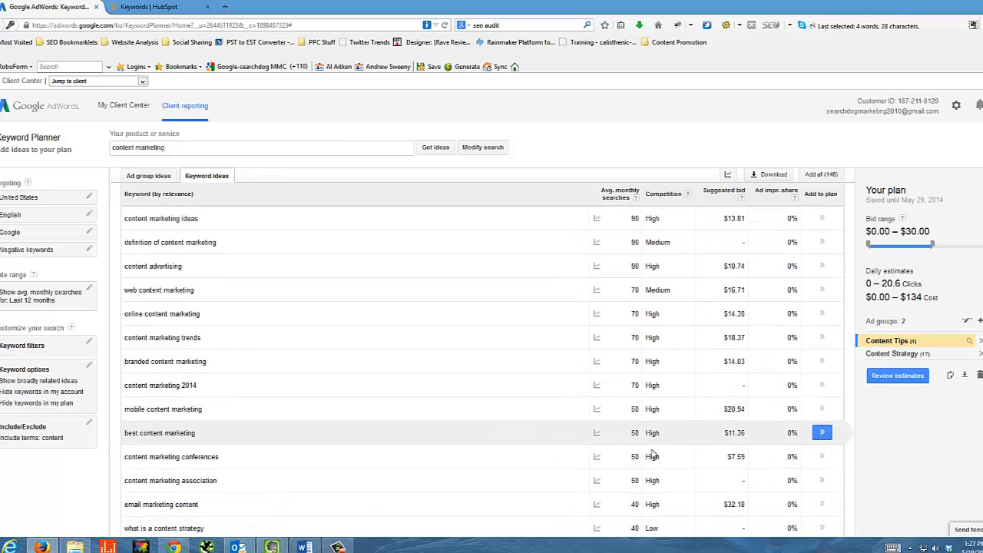
scroll(652, 454, "down", 3)
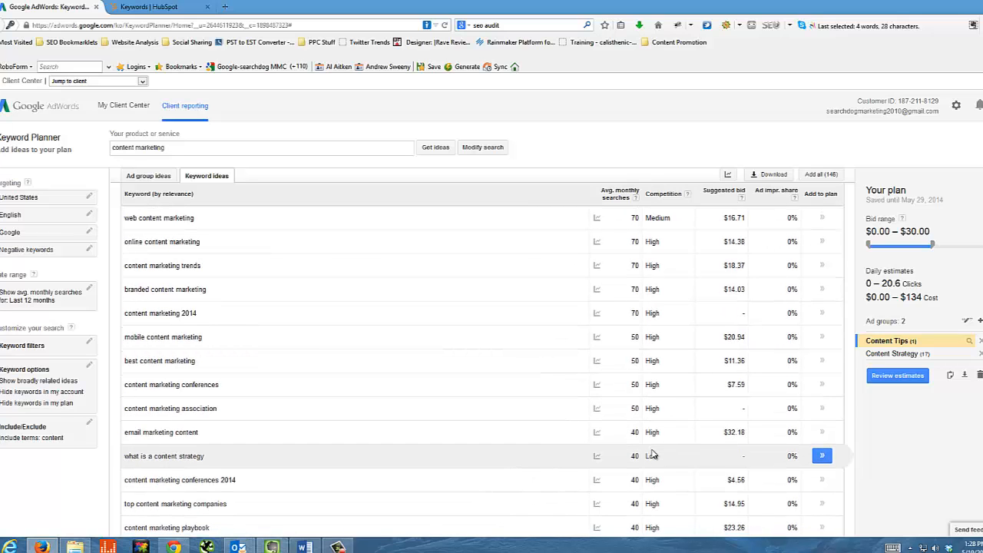
scroll(652, 454, "down", 4)
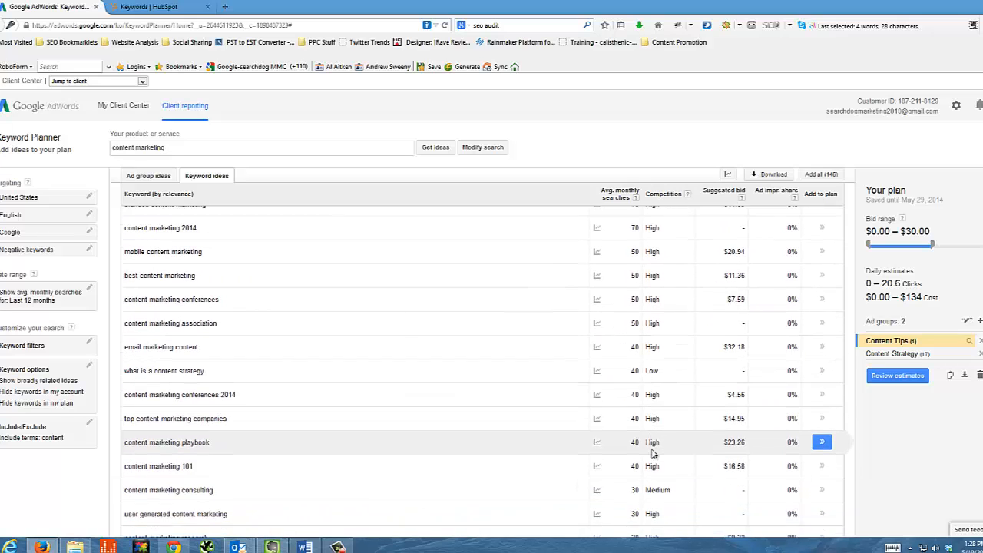
scroll(652, 453, "down", 4)
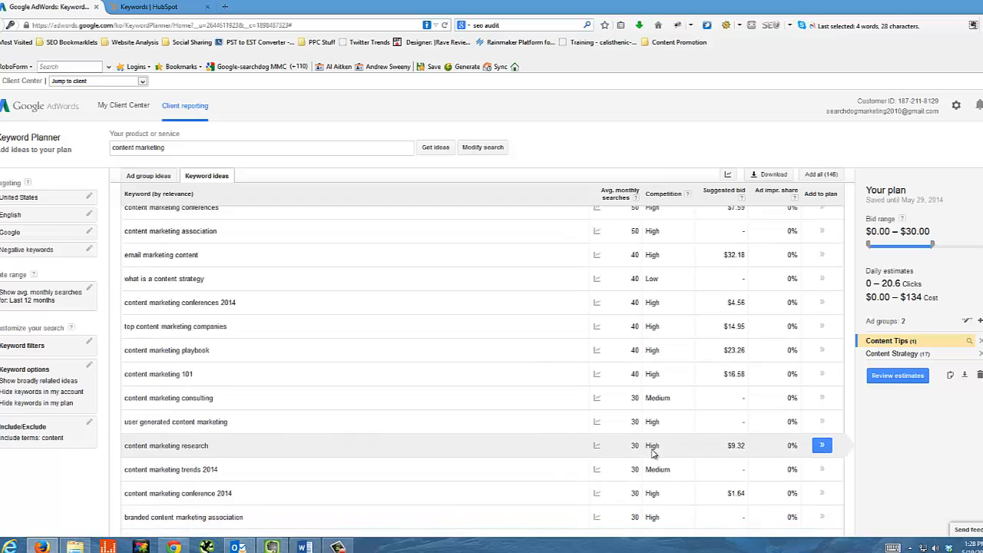
scroll(652, 453, "down", 5)
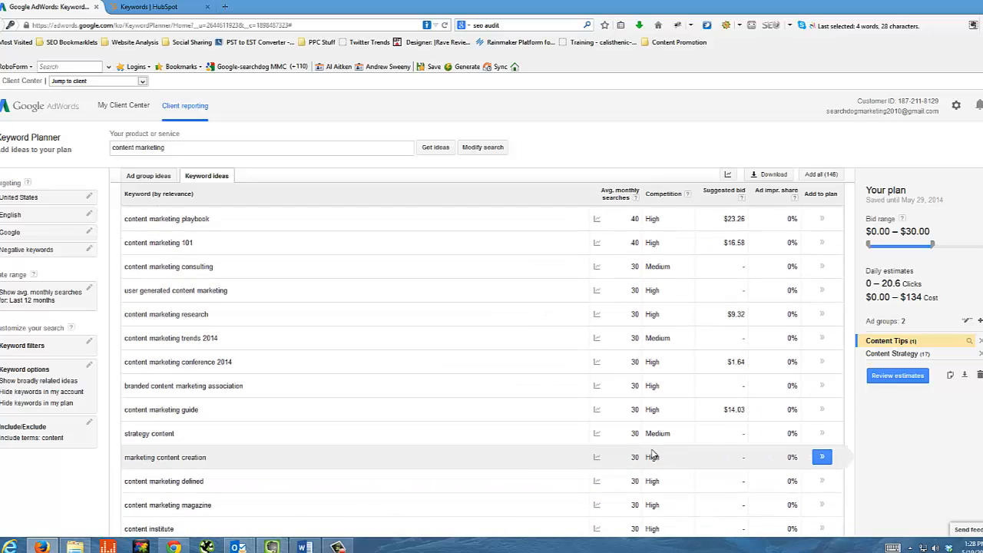
scroll(652, 455, "down", 5)
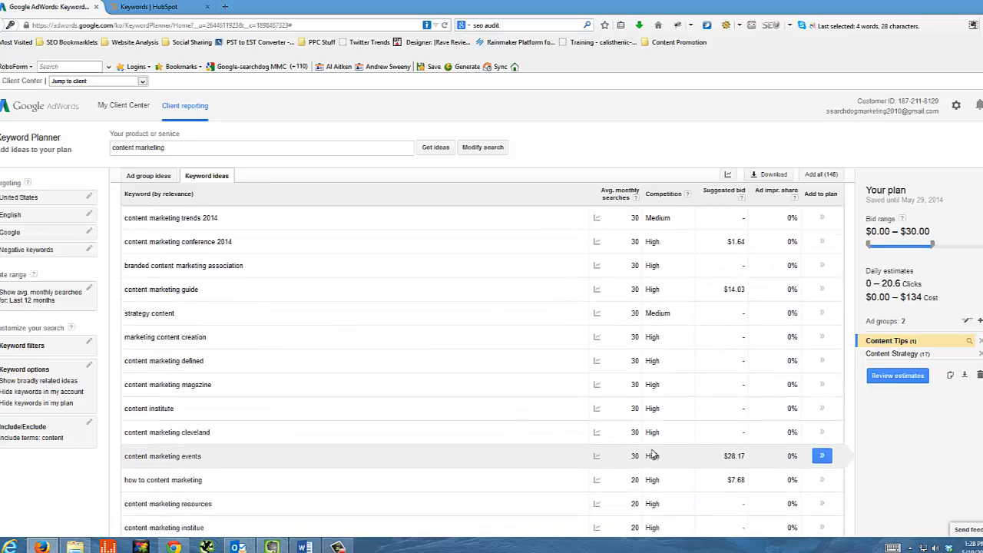
scroll(652, 454, "down", 3)
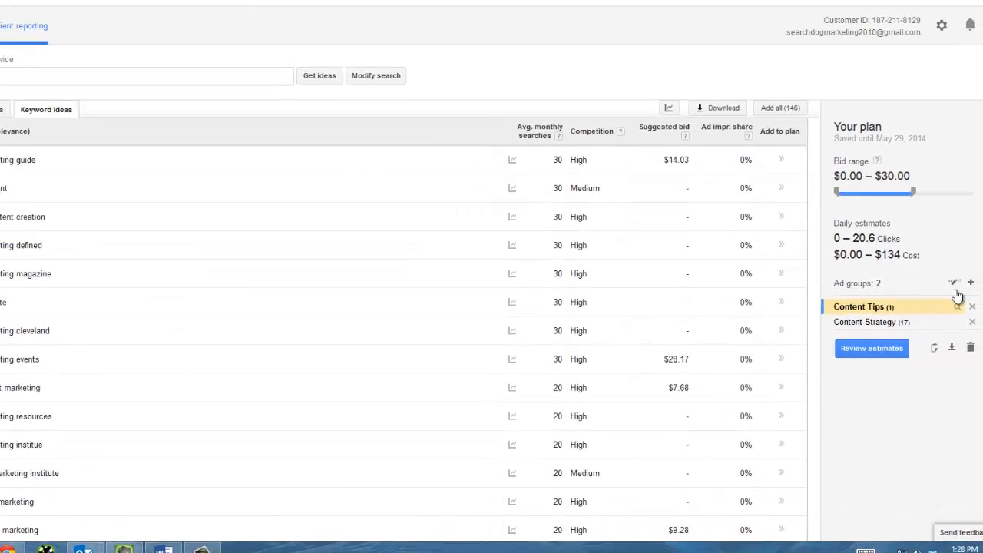
- Create a new ad group named "Content Events" in the plan and add the keyword "content marketing events" to it
left_click(970, 283)
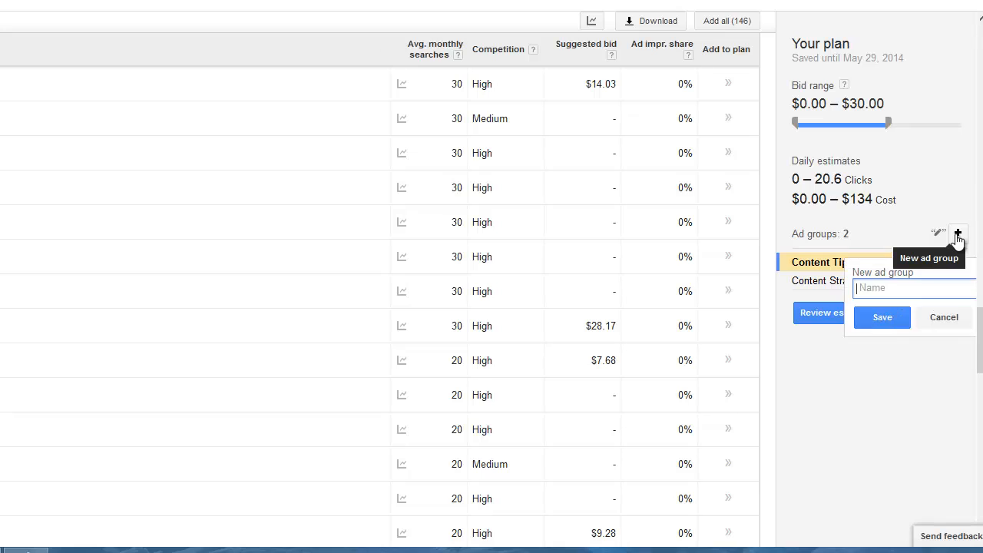
type("Contetn")
key("BackSpace")
key("BackSpace")
type("nt Events")
left_click(881, 317)
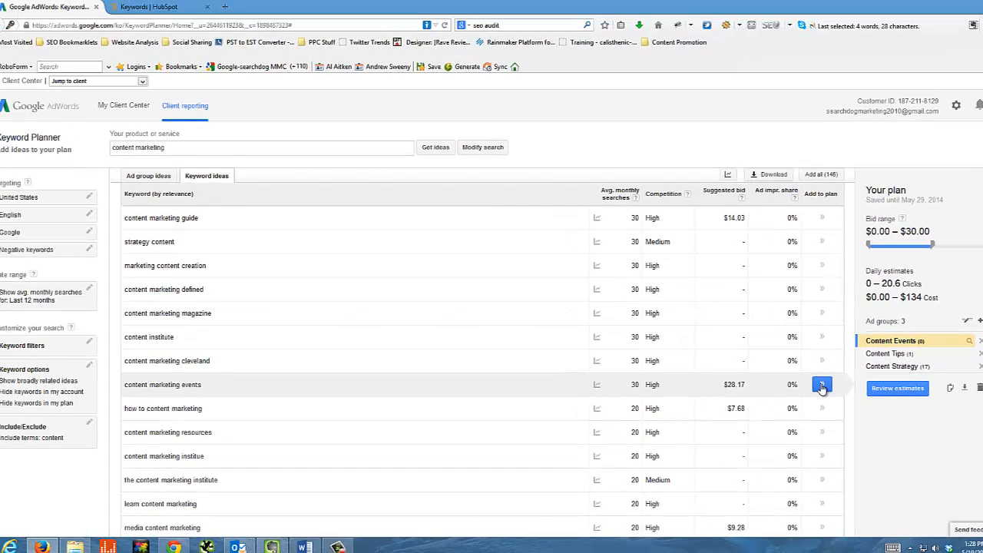
left_click(822, 386)
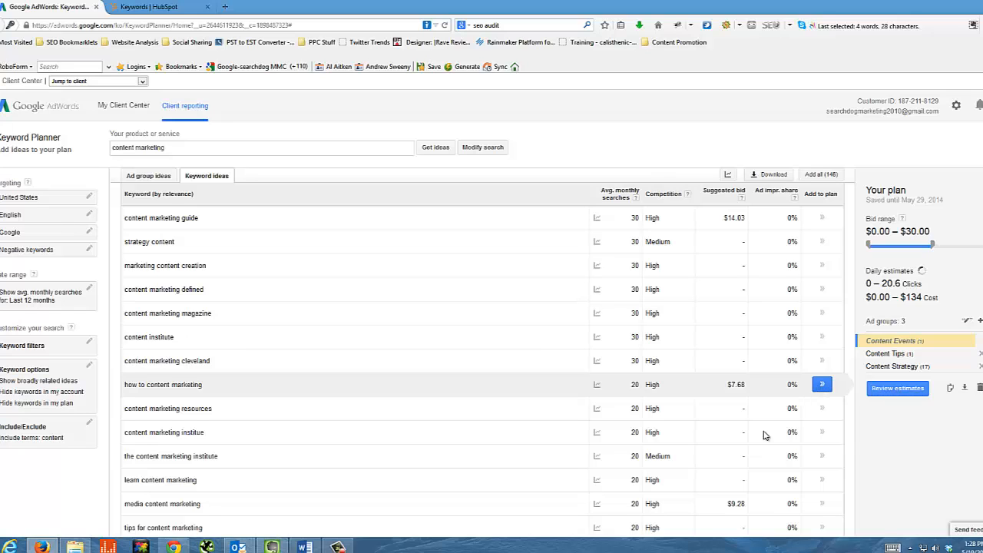
- Make Content Tips the active ad group and add the keyword "tips for content marketing" to it
scroll(745, 445, "down", 1)
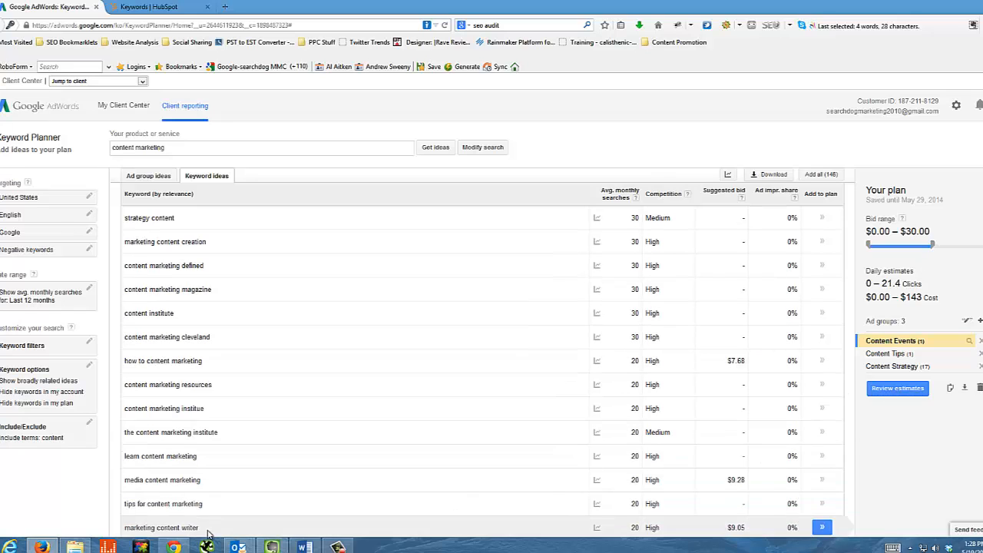
scroll(184, 499, "down", 2)
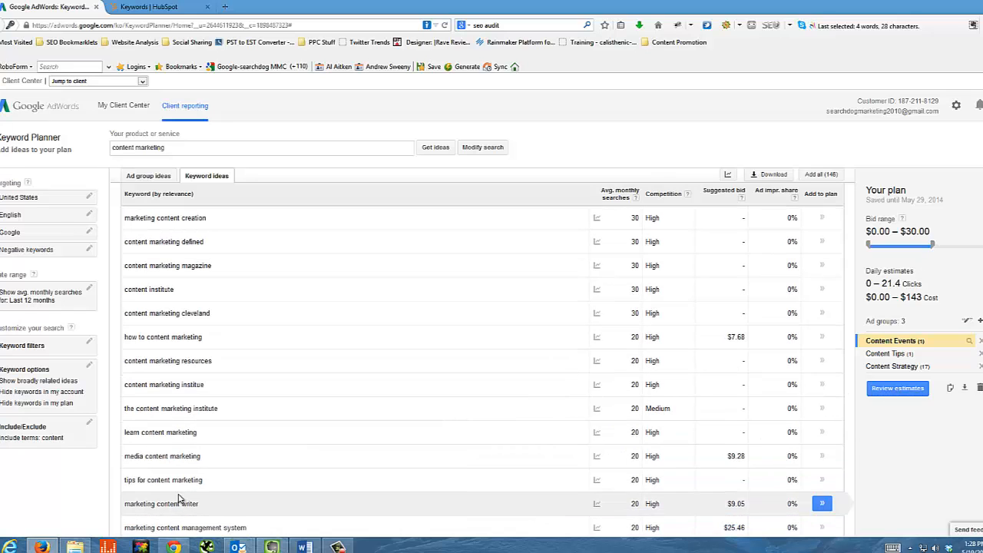
left_click(893, 355)
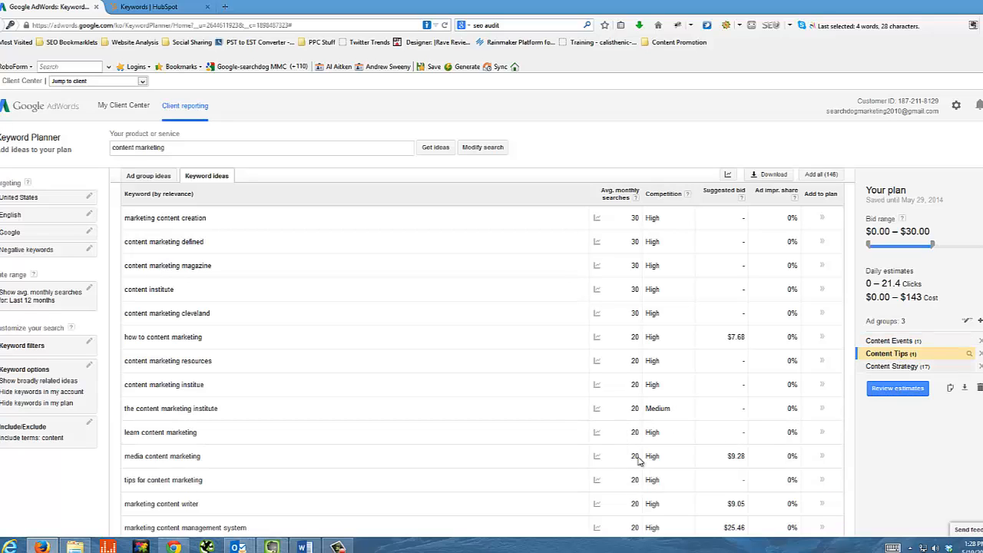
left_click(821, 481)
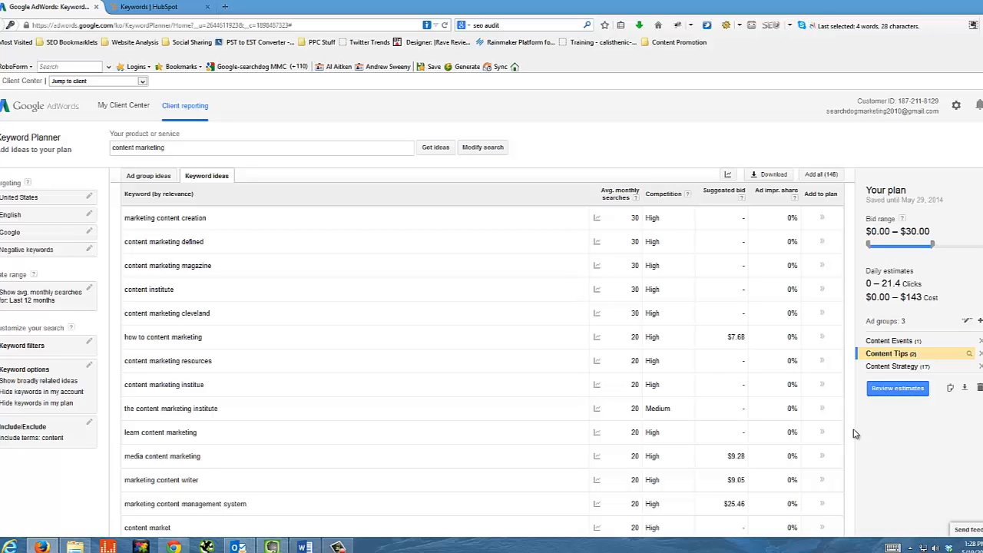
- Download the plan as an Excel CSV file and open it in Microsoft Excel
left_click(966, 388)
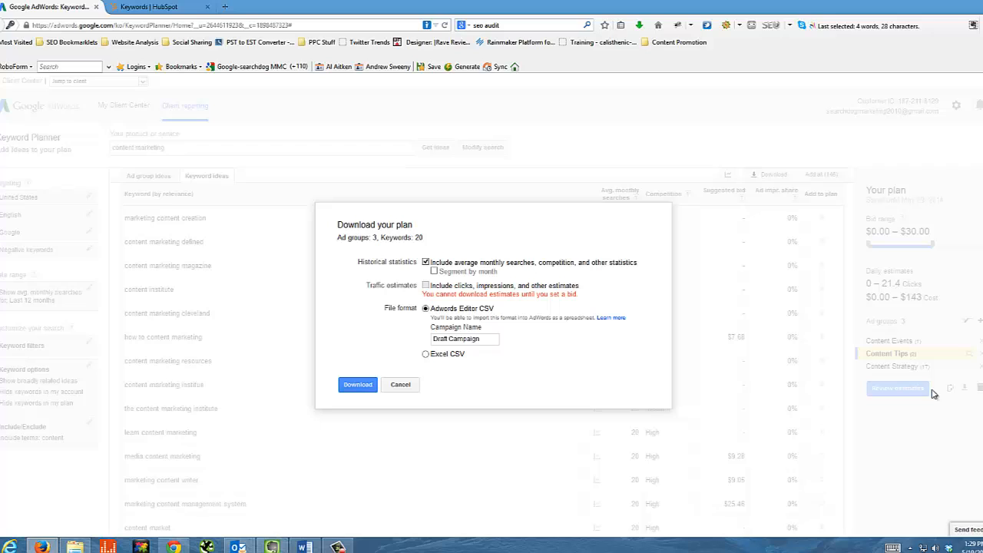
left_click(426, 355)
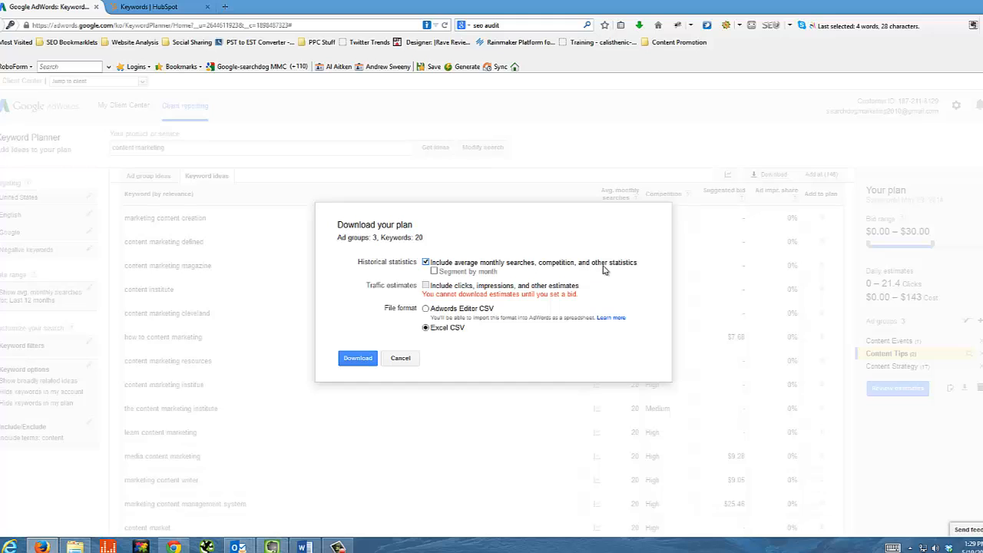
left_click(368, 362)
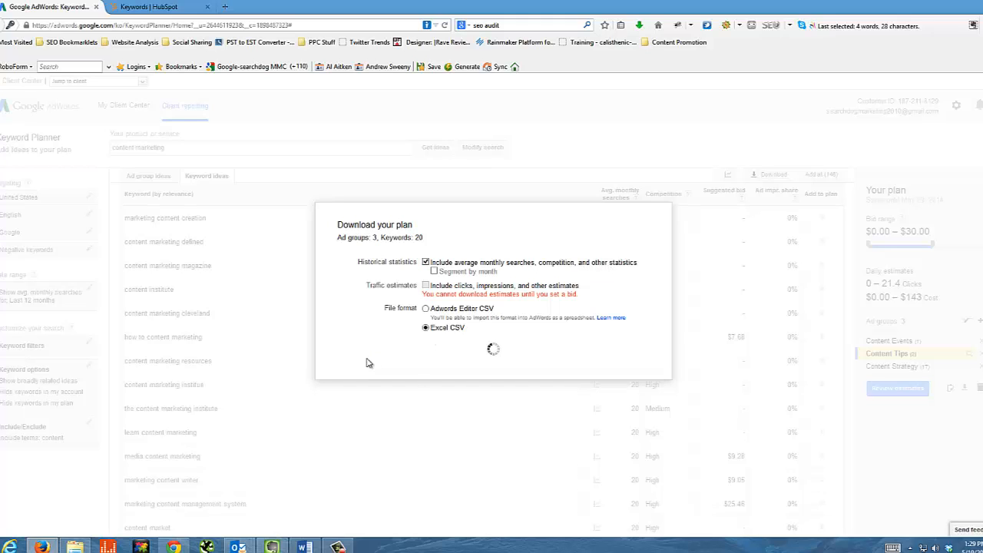
left_click(470, 336)
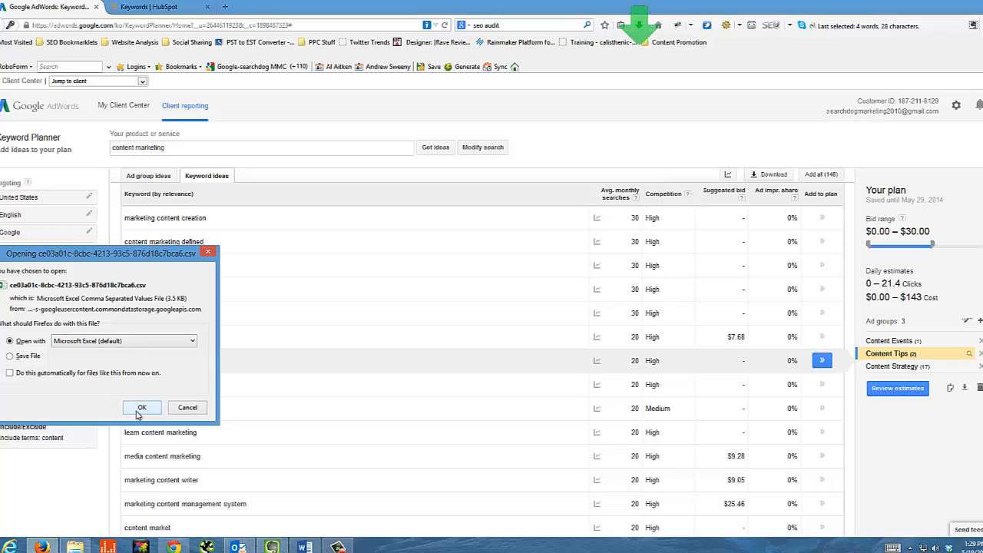
left_click(139, 409)
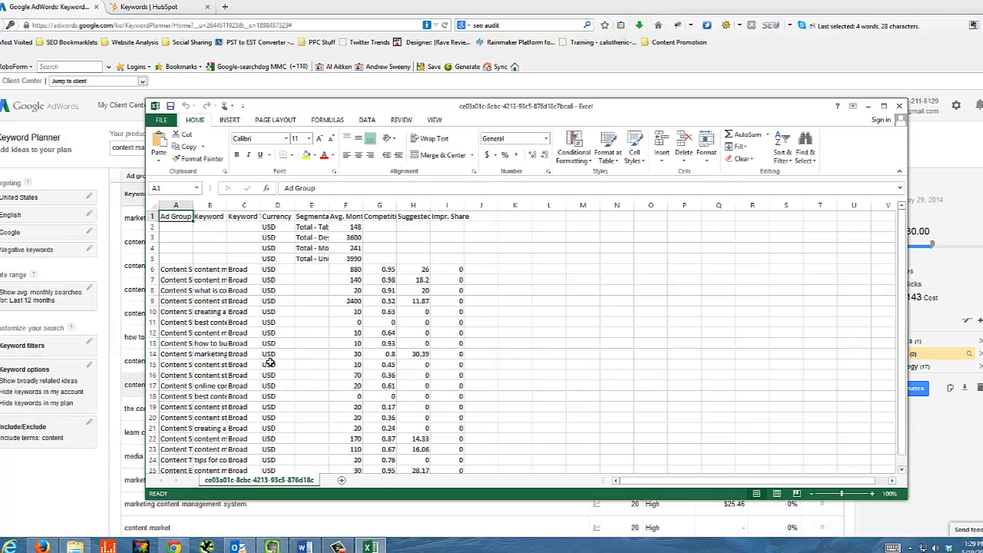
- Fit the widths of the Ad Group and Keyword columns to their contents
double_click(193, 205)
double_click(253, 205)
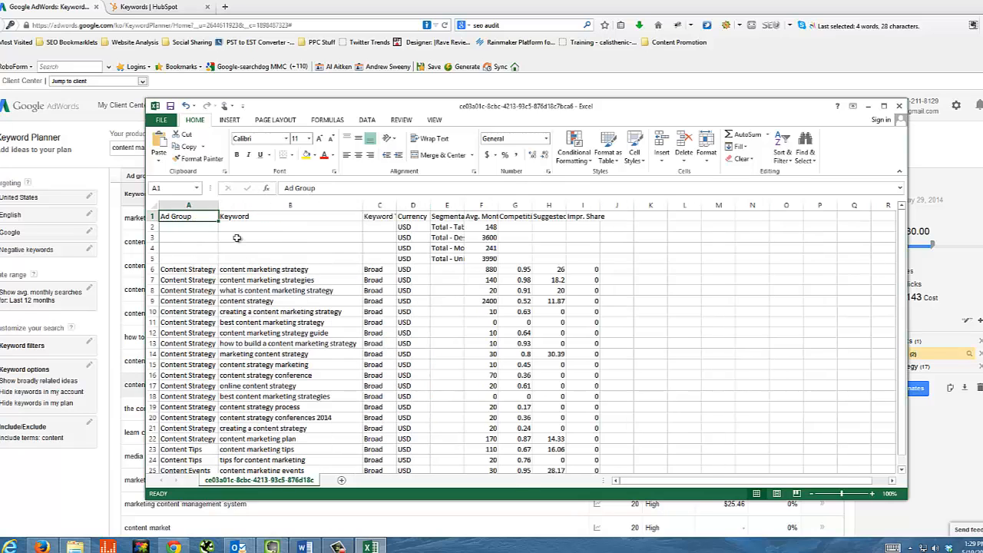